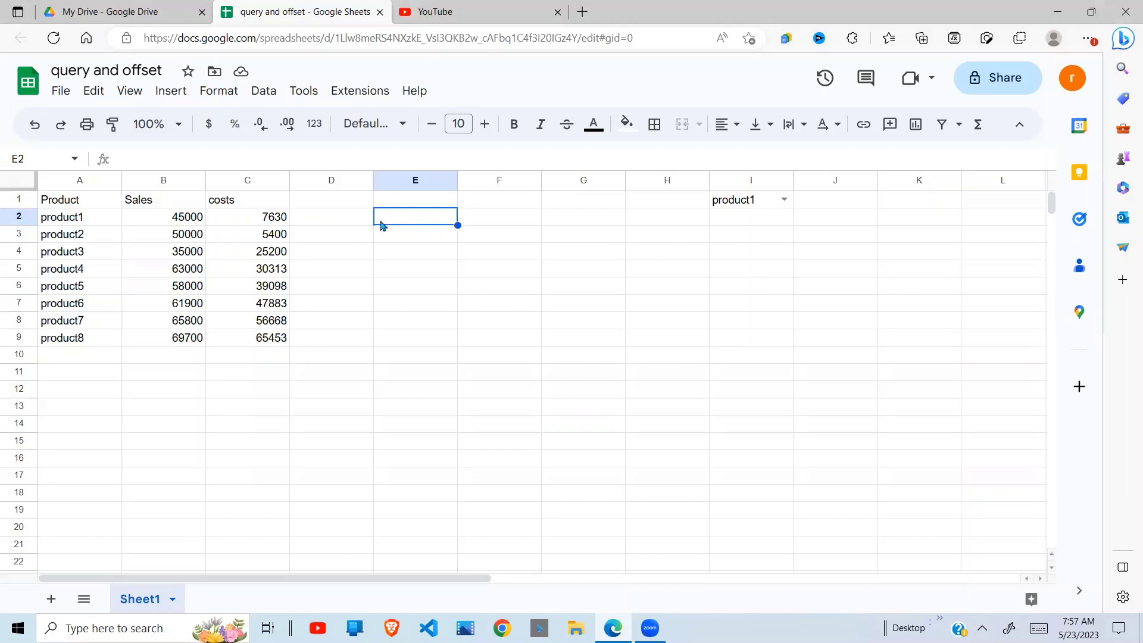
- Enter =QUERY(A1:C9,"SELECT * LIMIT 1",1) in E2 to show the headers plus product1's row
type("=QUERY(")
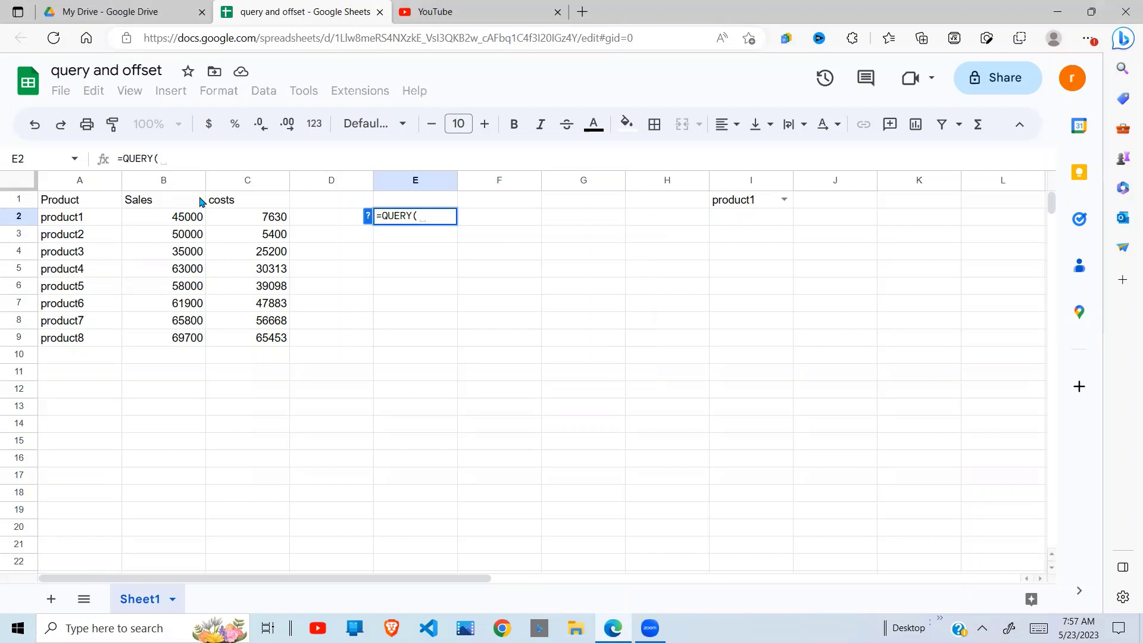
left_click_drag(111, 203, 267, 338)
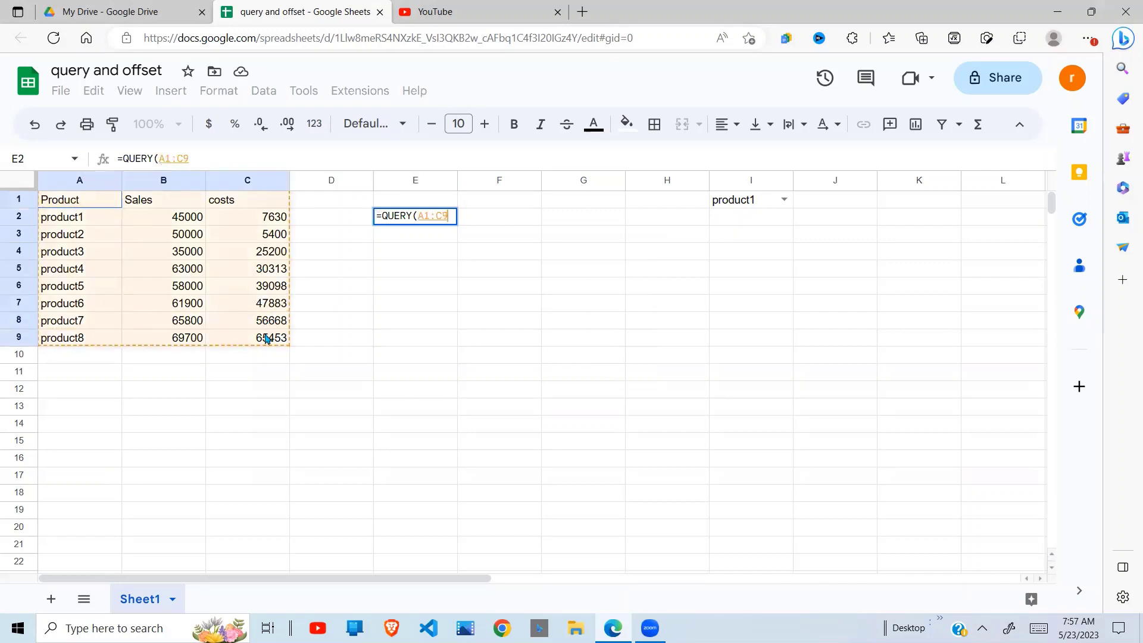
type(",\"")
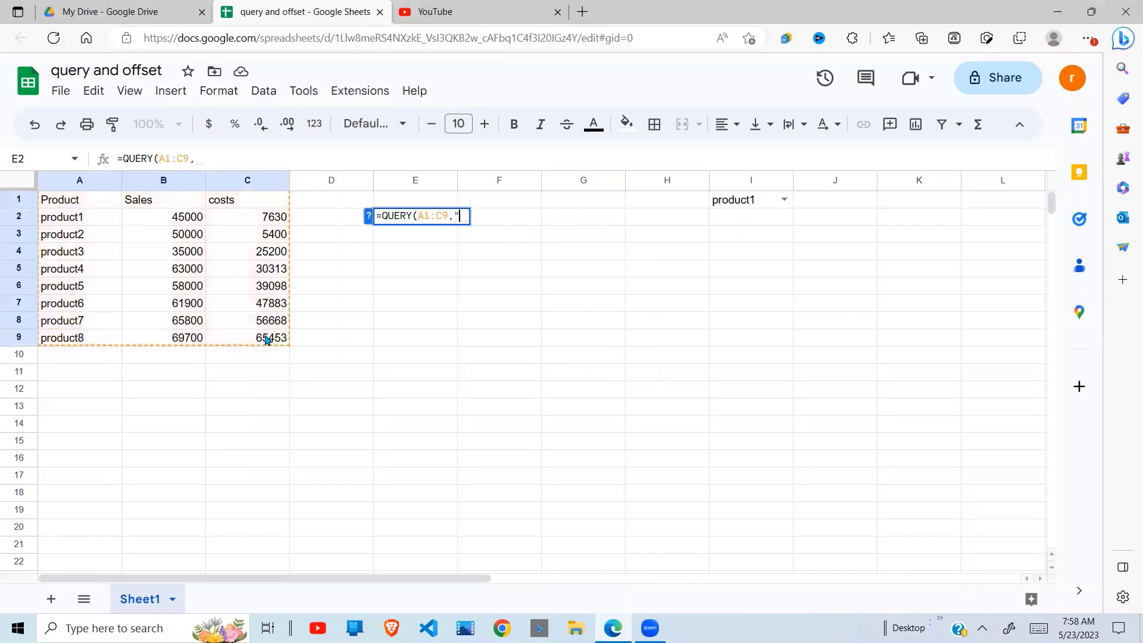
type("\"SELECT ")
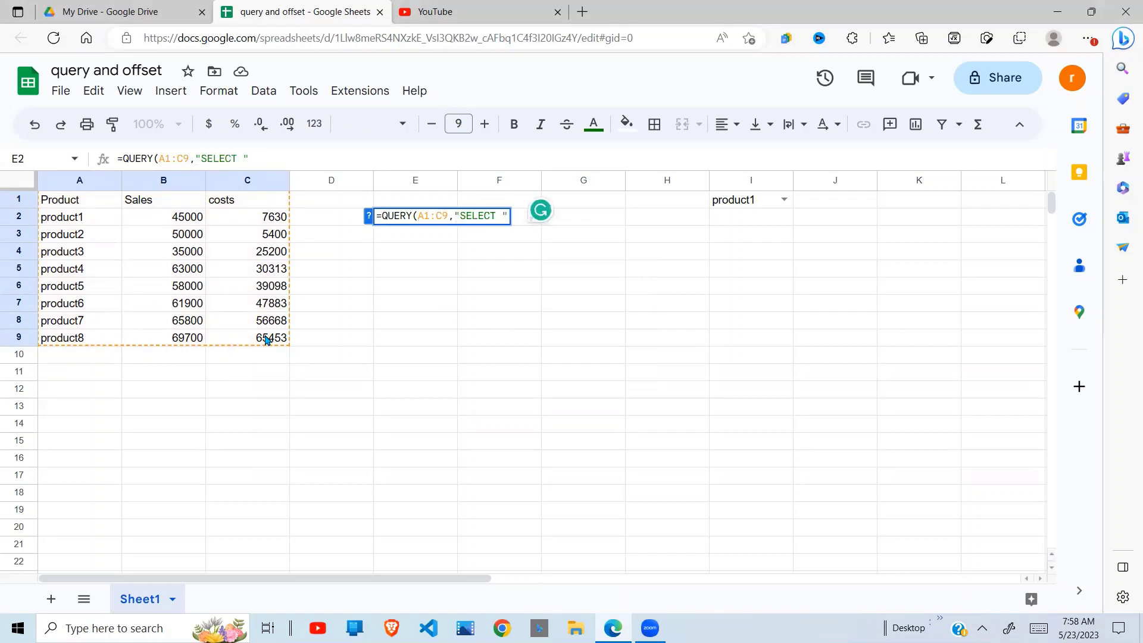
type("* LIMIT 1")
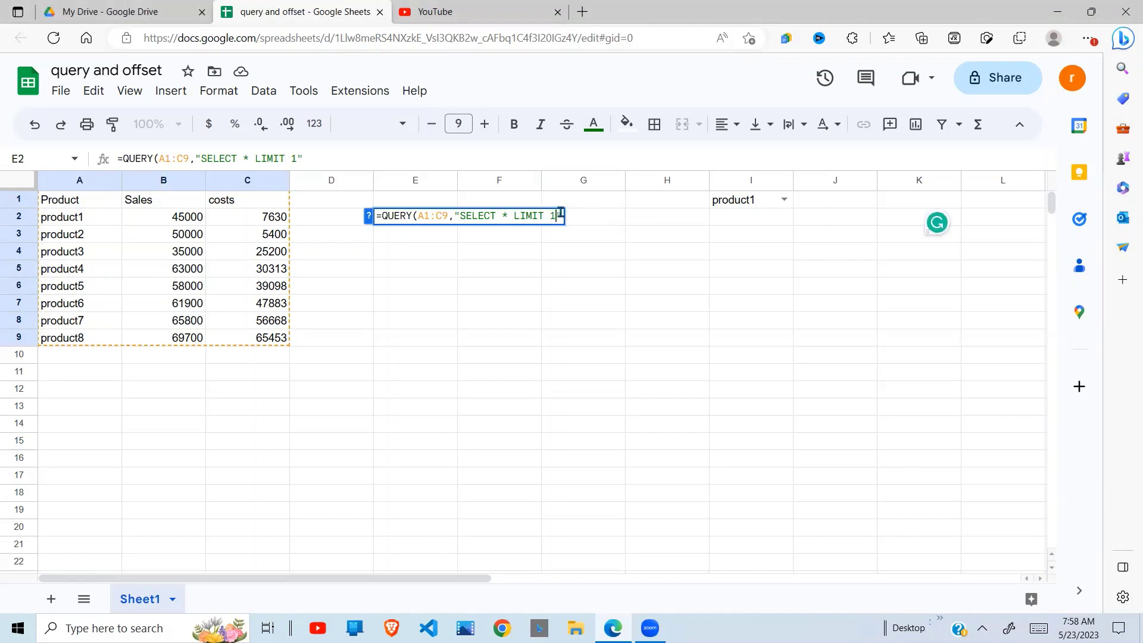
type(",1")
key("Return")
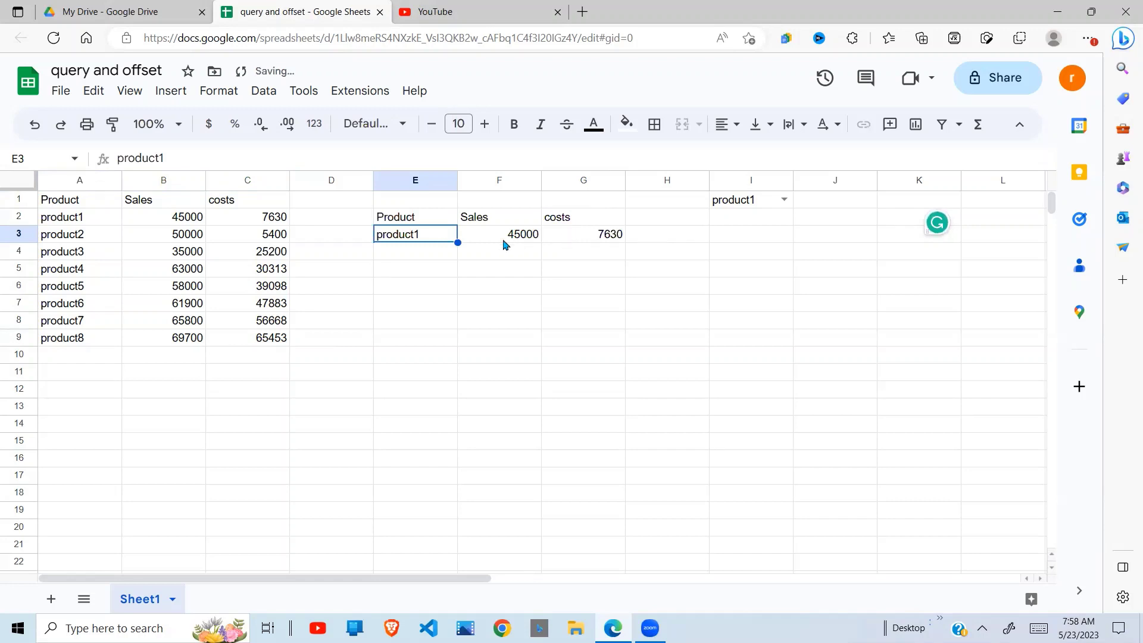
left_click(423, 220)
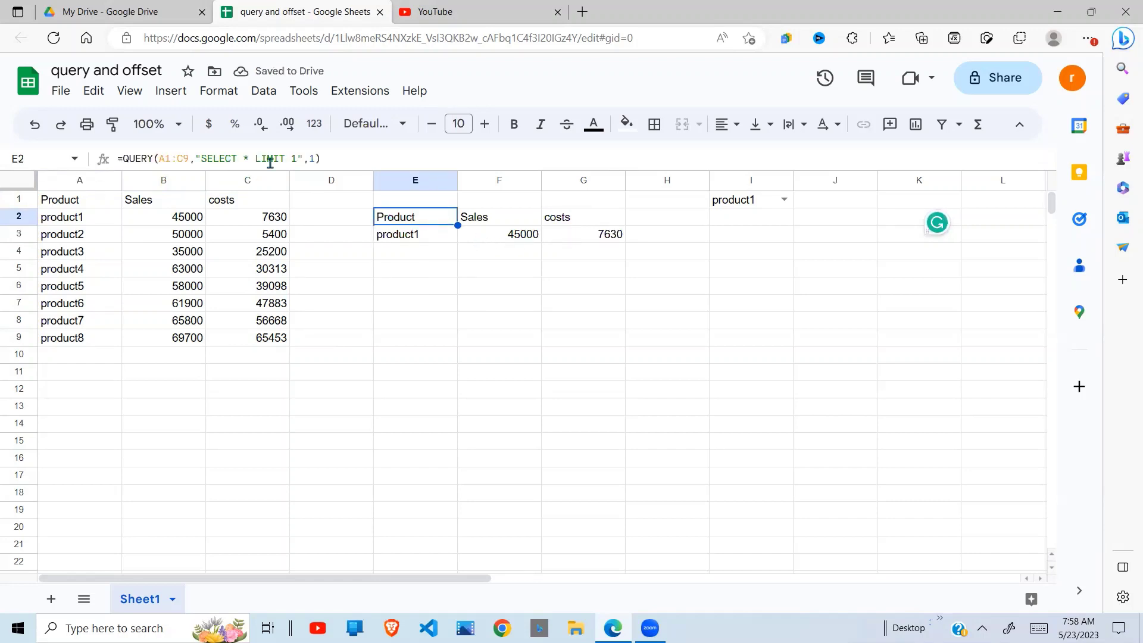
left_click(404, 239)
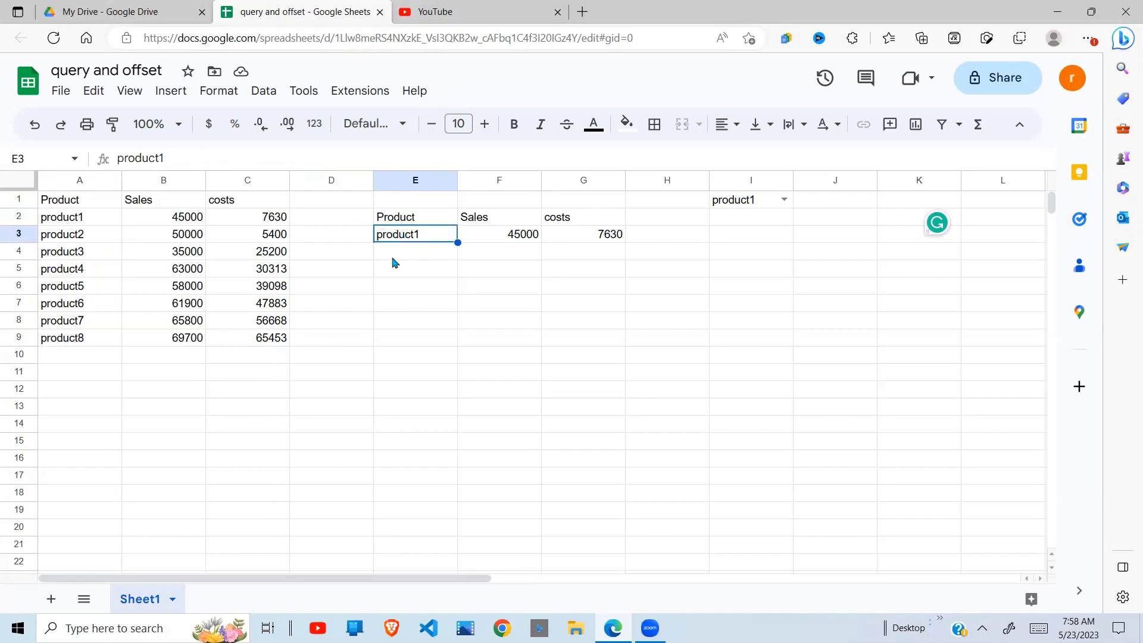
left_click_drag(57, 219, 271, 219)
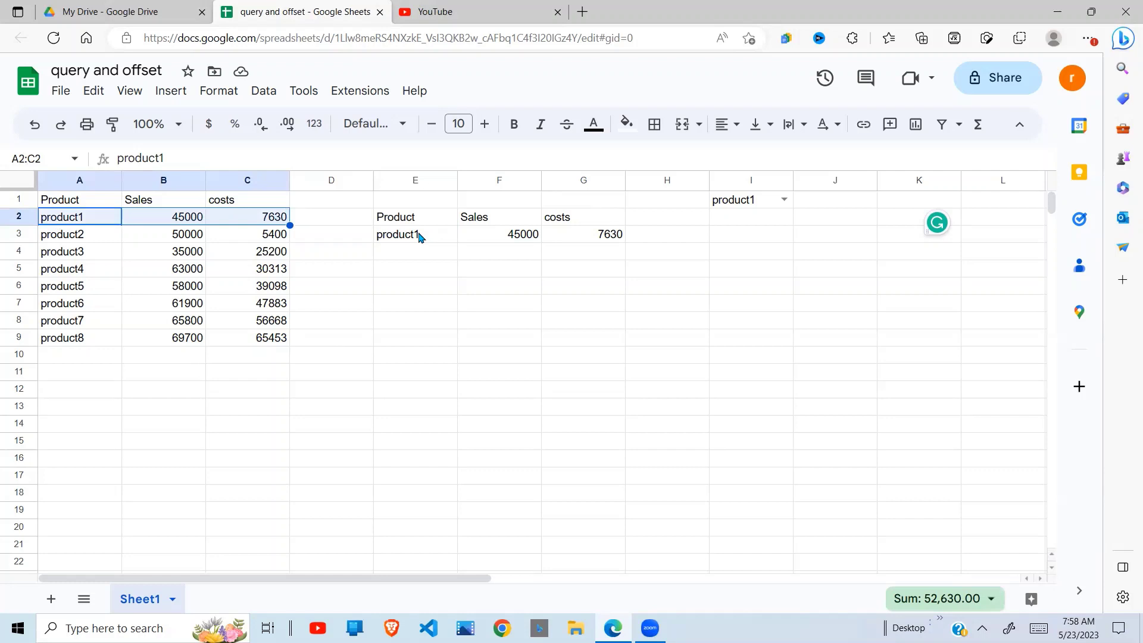
left_click(418, 225)
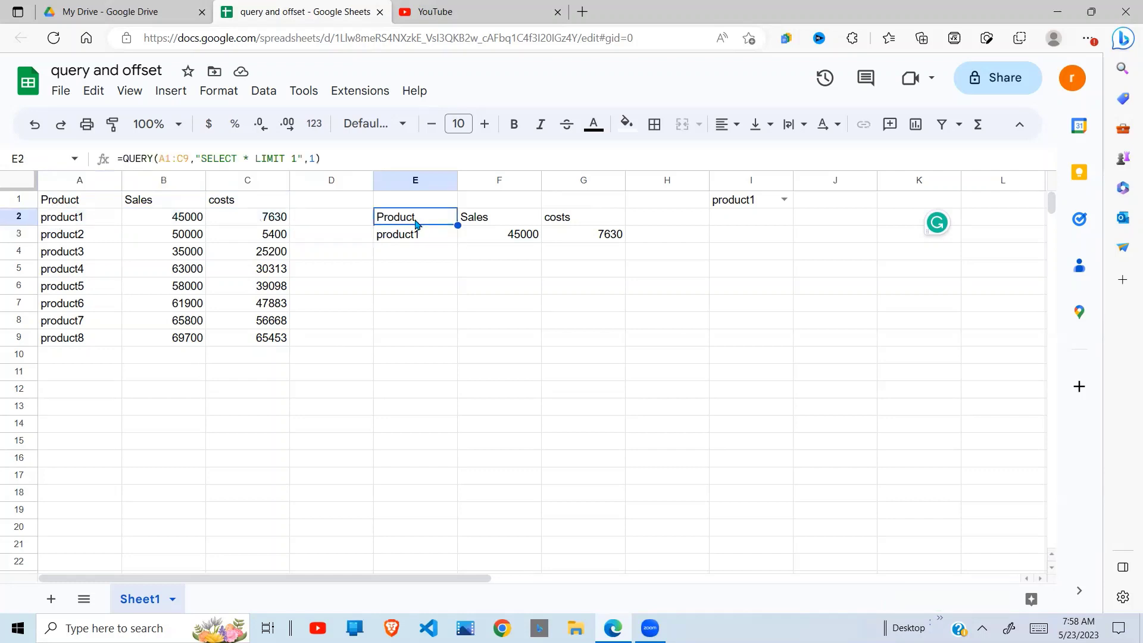
- Append OFFSET 1 after LIMIT 1 in E2's query
left_click(296, 159)
type("OFF")
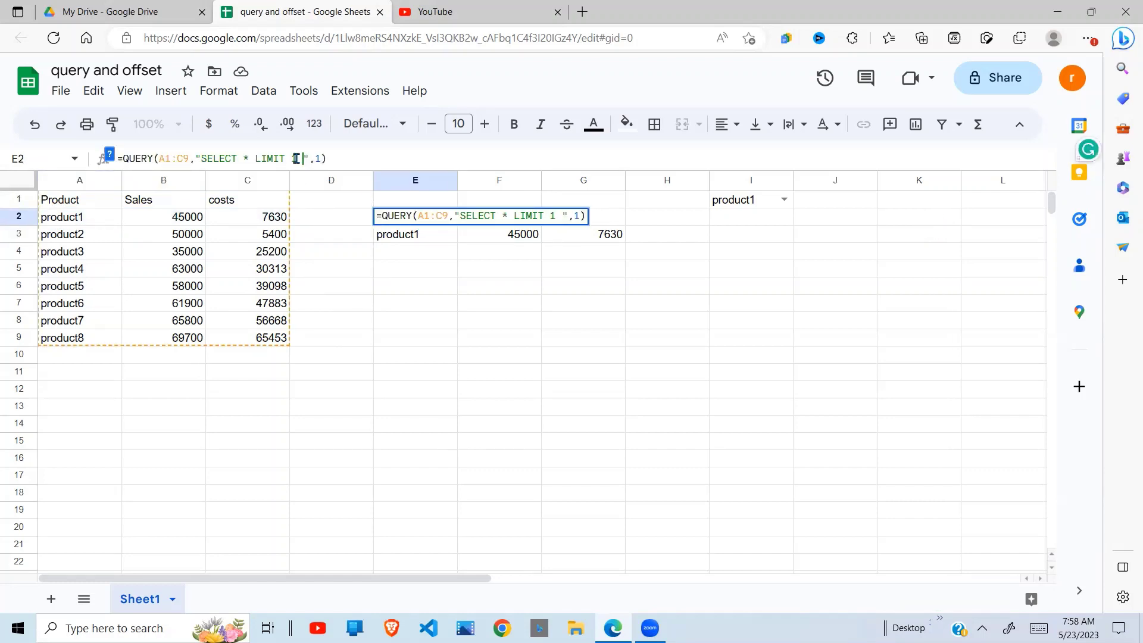
type("SET 1")
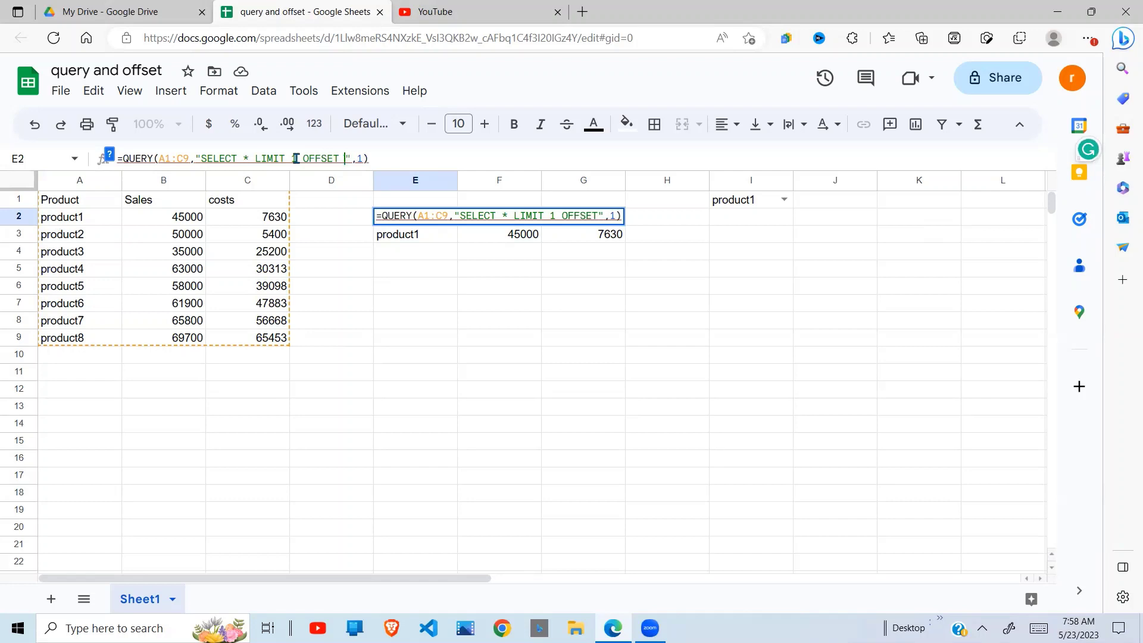
key("Return")
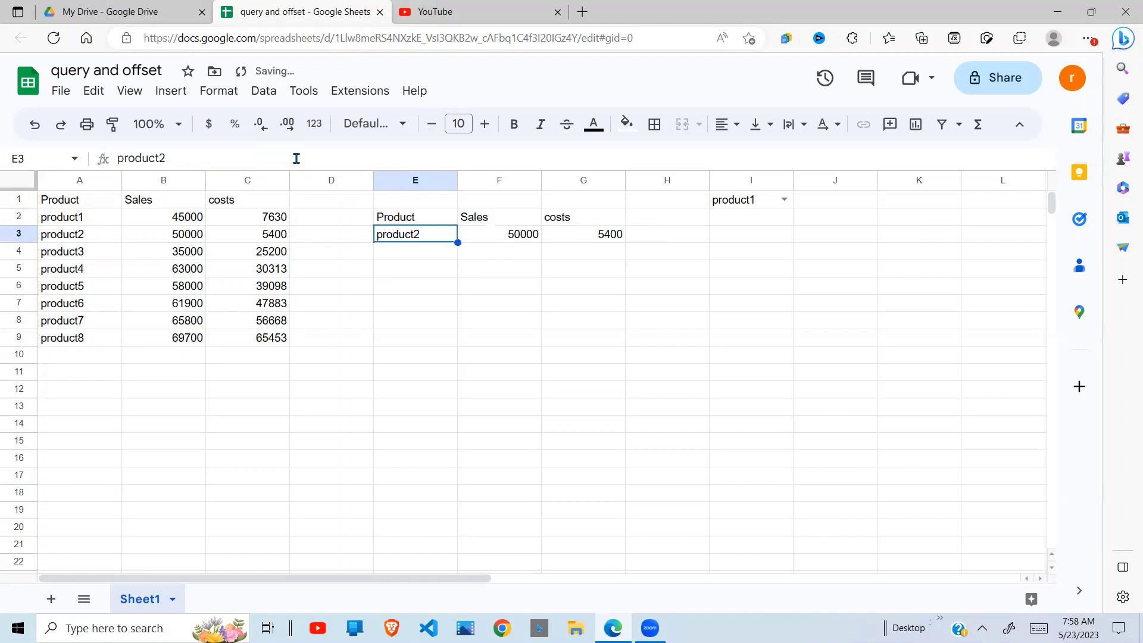
- Change the query offset to 2, then to 4, so product5's row is returned
left_click(411, 219)
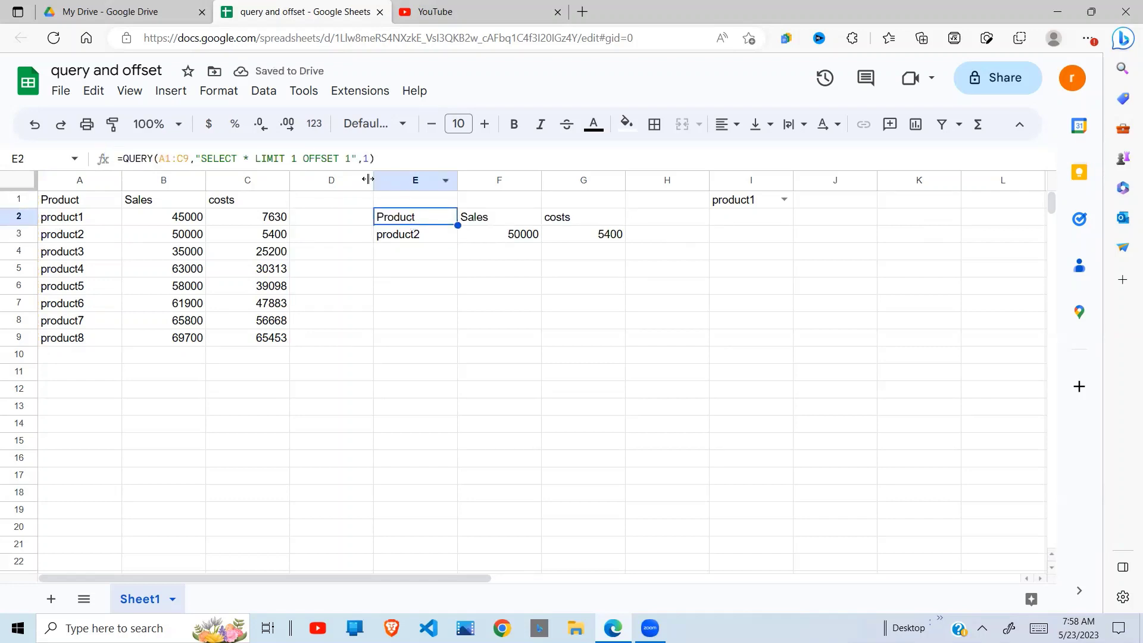
double_click(351, 157)
type("2")
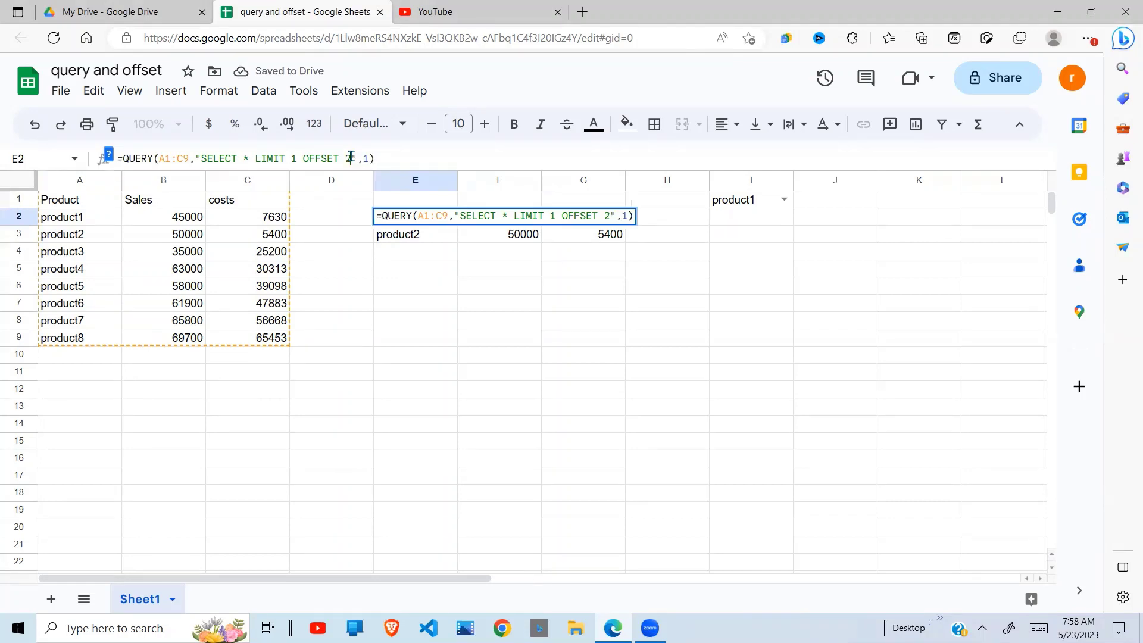
key("Return")
left_click(411, 220)
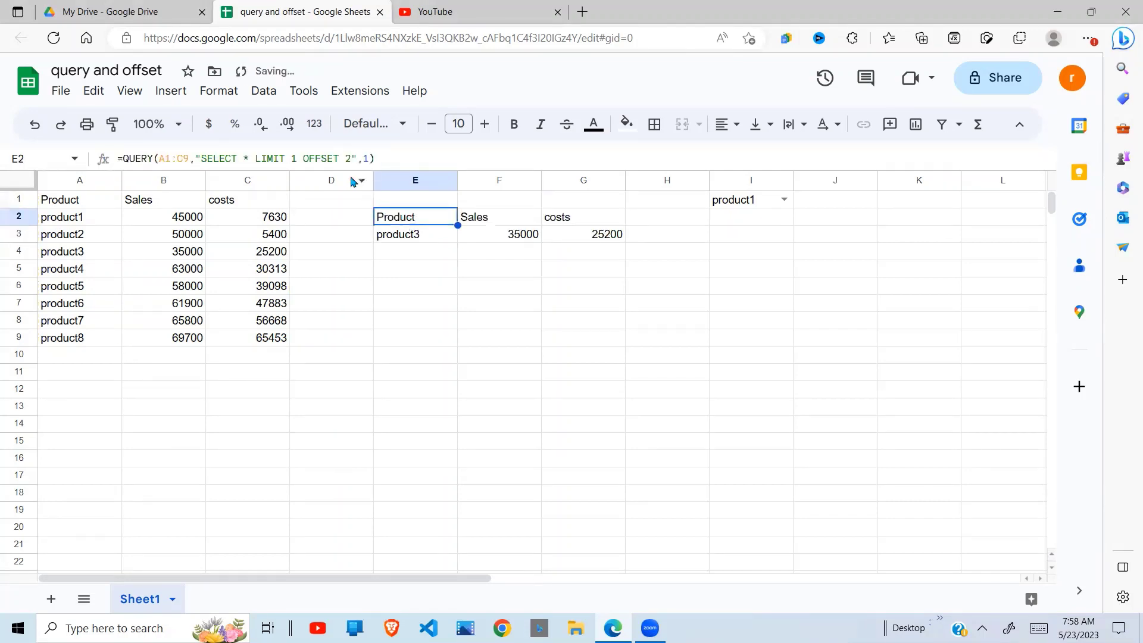
double_click(350, 159)
type("4")
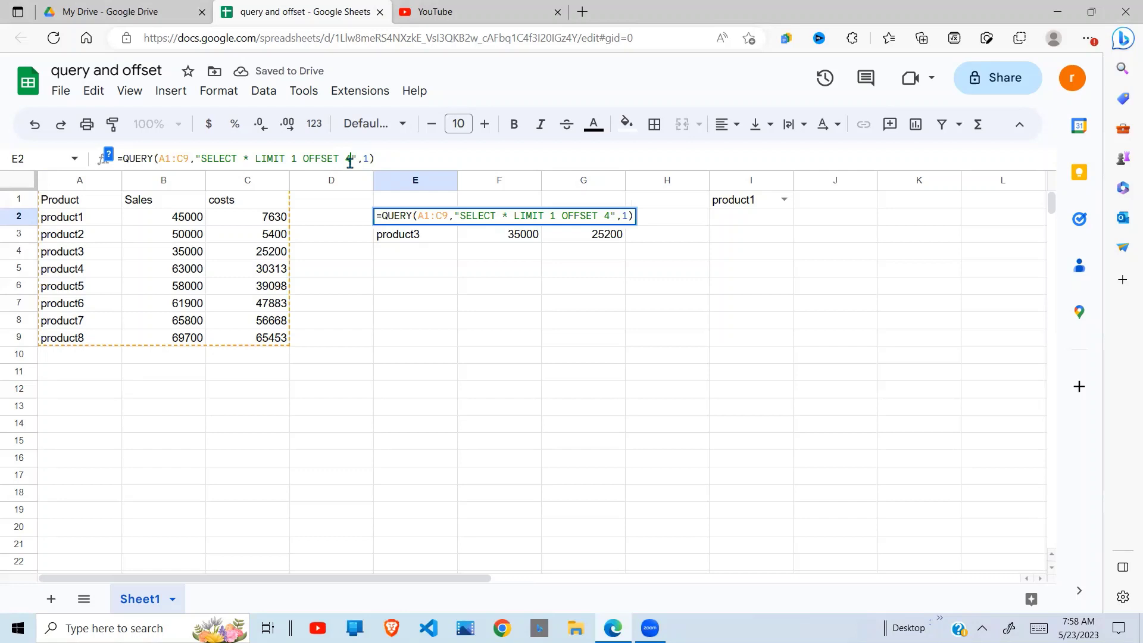
key("Return")
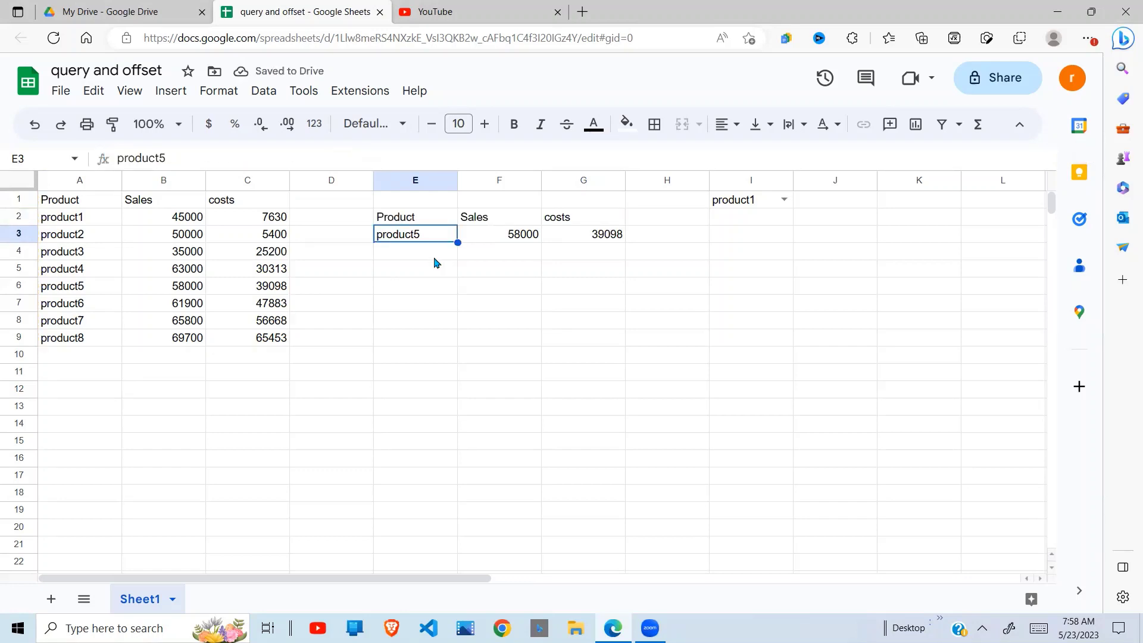
- Remove the OFFSET 4 clause from E2's query and highlight product1's source row
left_click(436, 224)
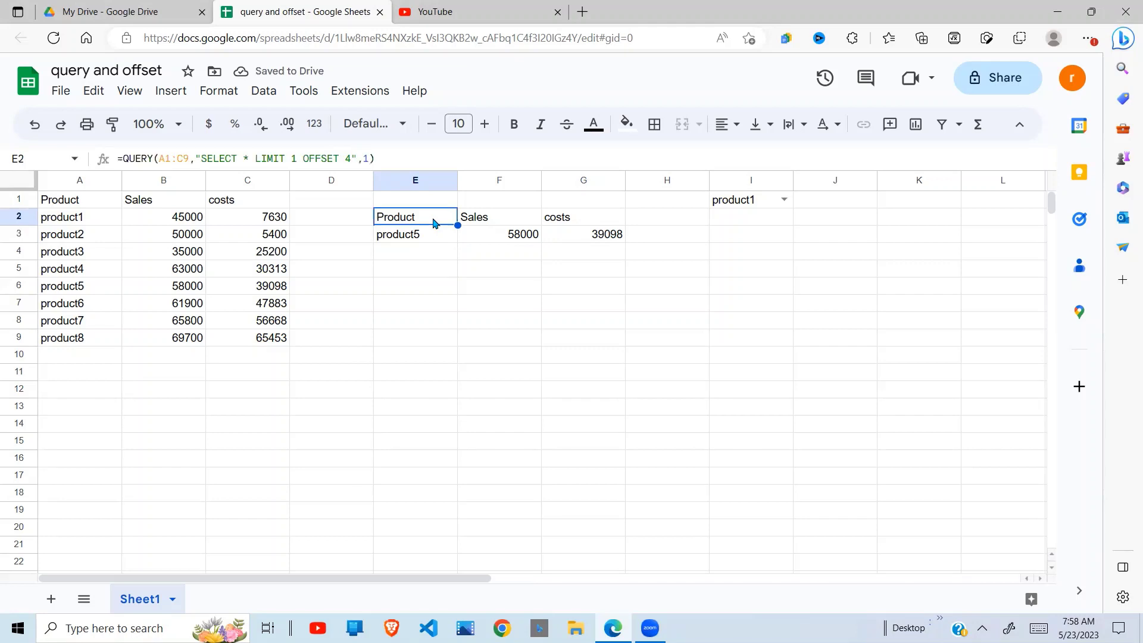
left_click(352, 158)
key("BackSpace")
key("BackSpace")
key("BackSpace")
key("BackSpace")
key("BackSpace")
key("BackSpace")
key("BackSpace")
key("BackSpace")
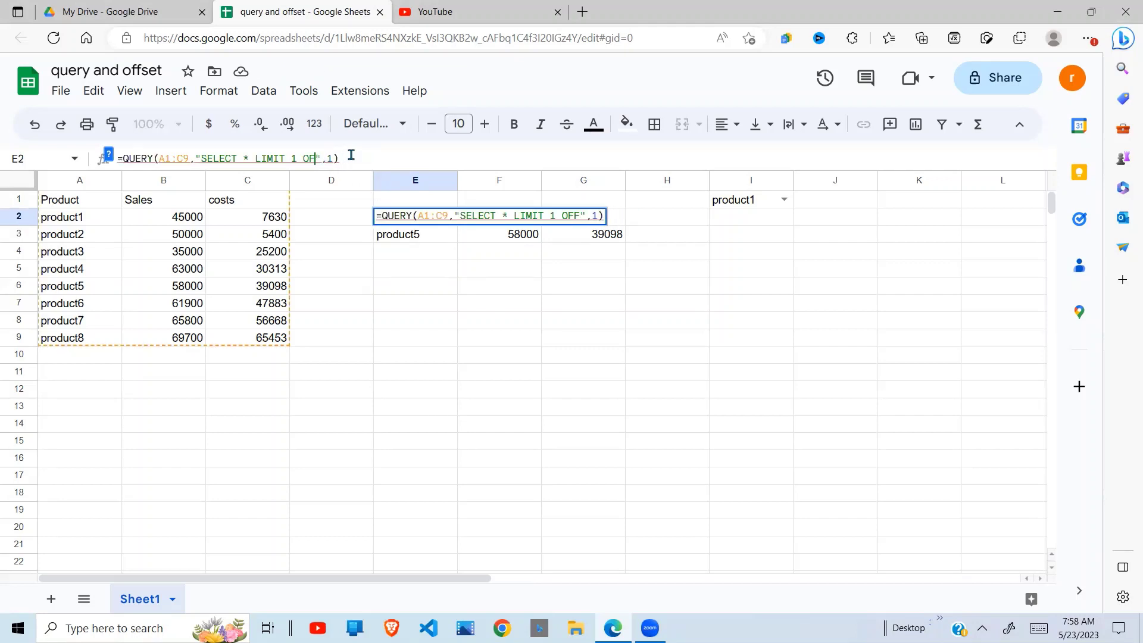
key("Return")
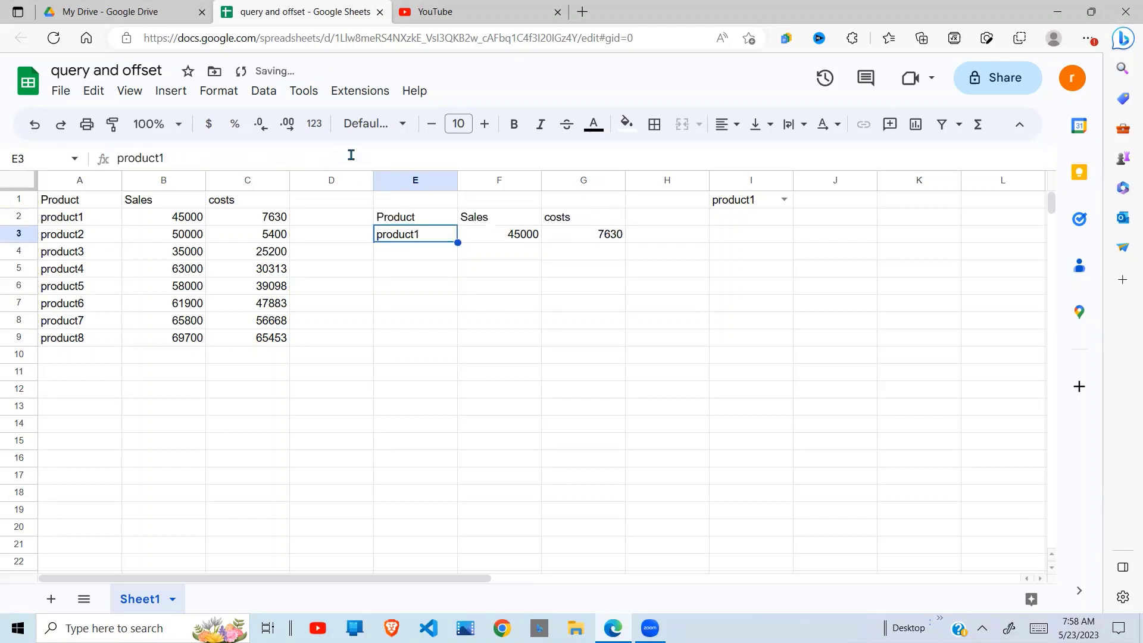
left_click_drag(94, 219, 287, 223)
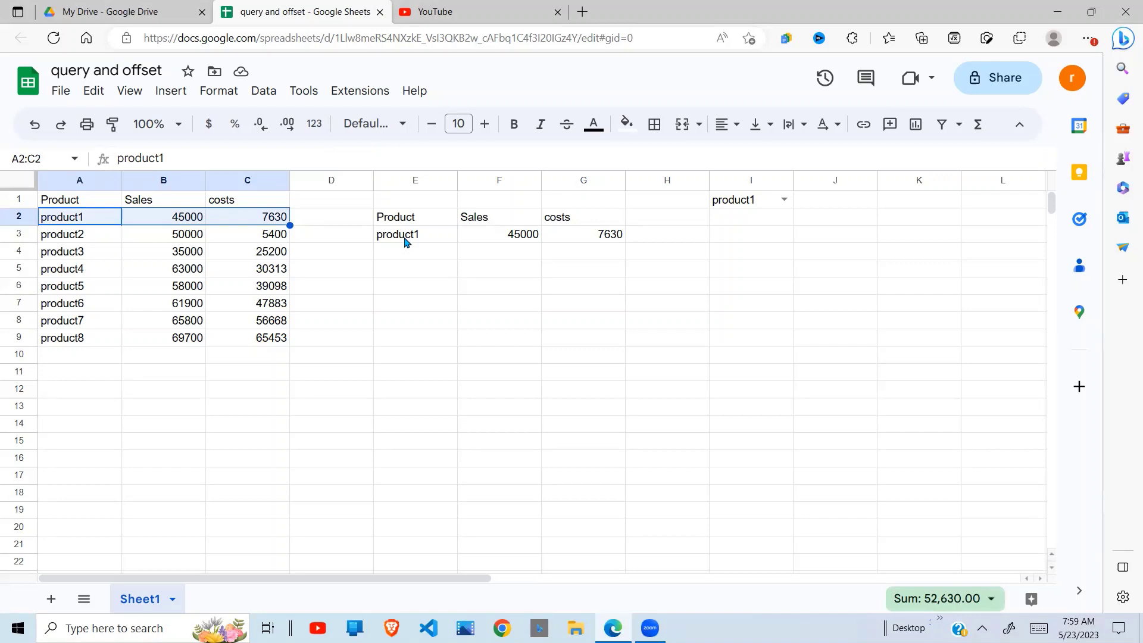
- Make E2's query read "SELECT * LIMIT 1 OFFSET 1" and select A2:C2 to show it was skipped
left_click(415, 218)
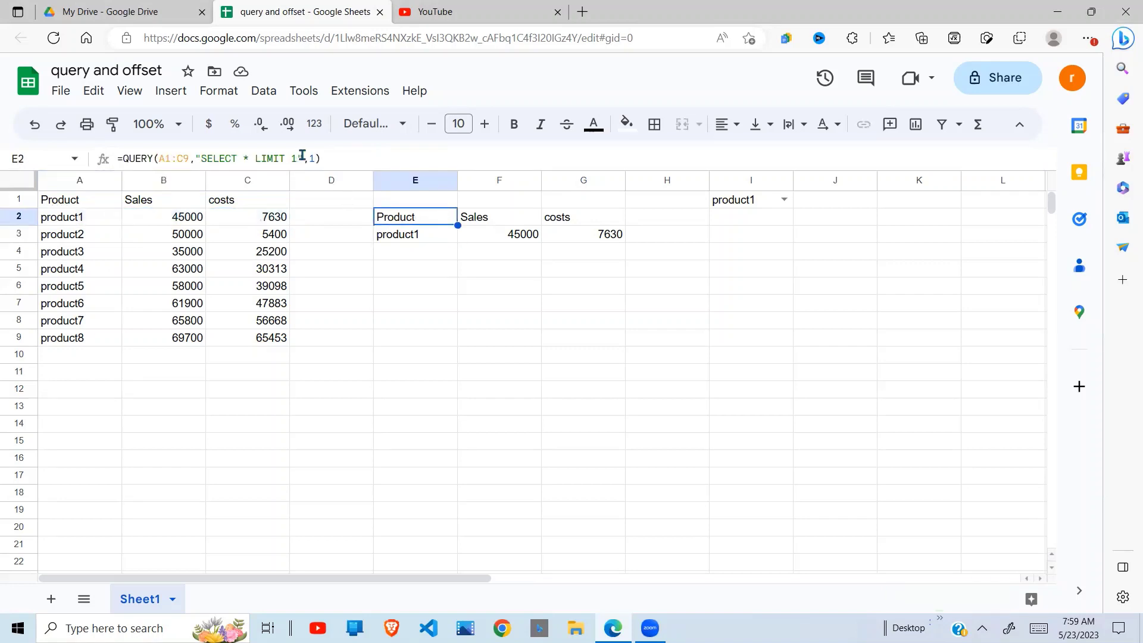
left_click(299, 159)
type("SETOF")
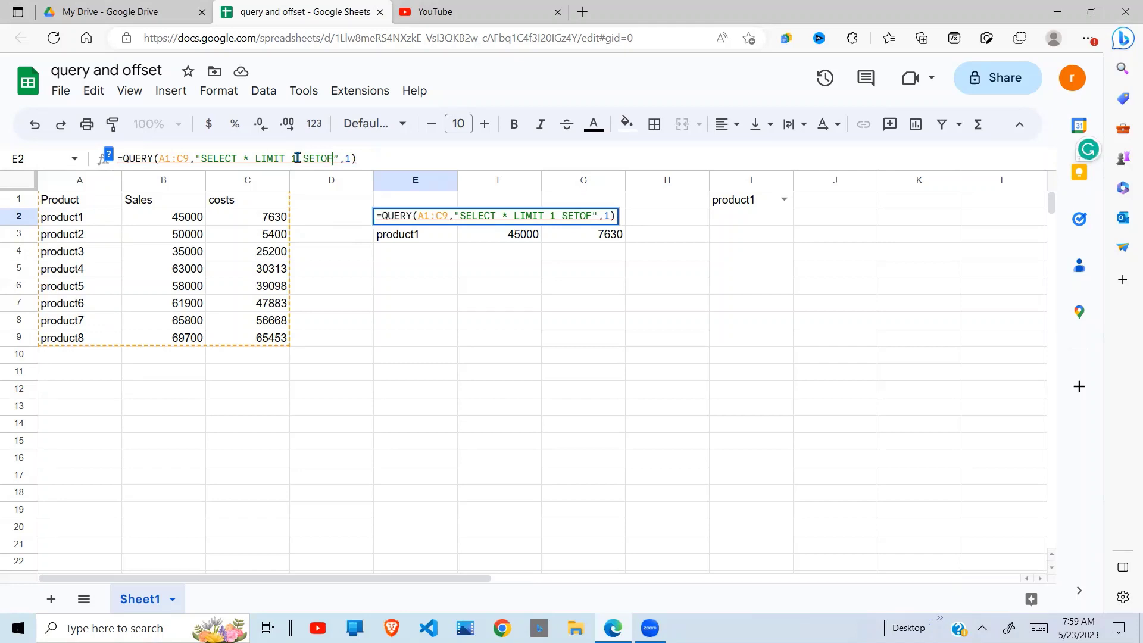
key("BackSpace")
key("BackSpace")
key("BackSpace")
key("BackSpace")
key("BackSpace")
type("OFF")
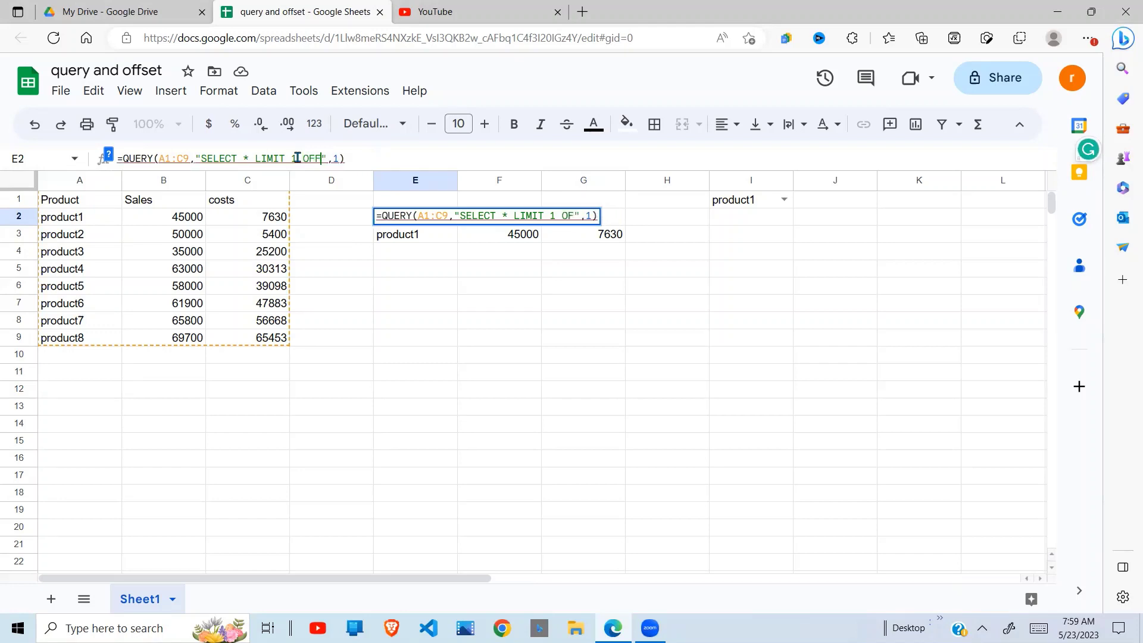
type("SET 1")
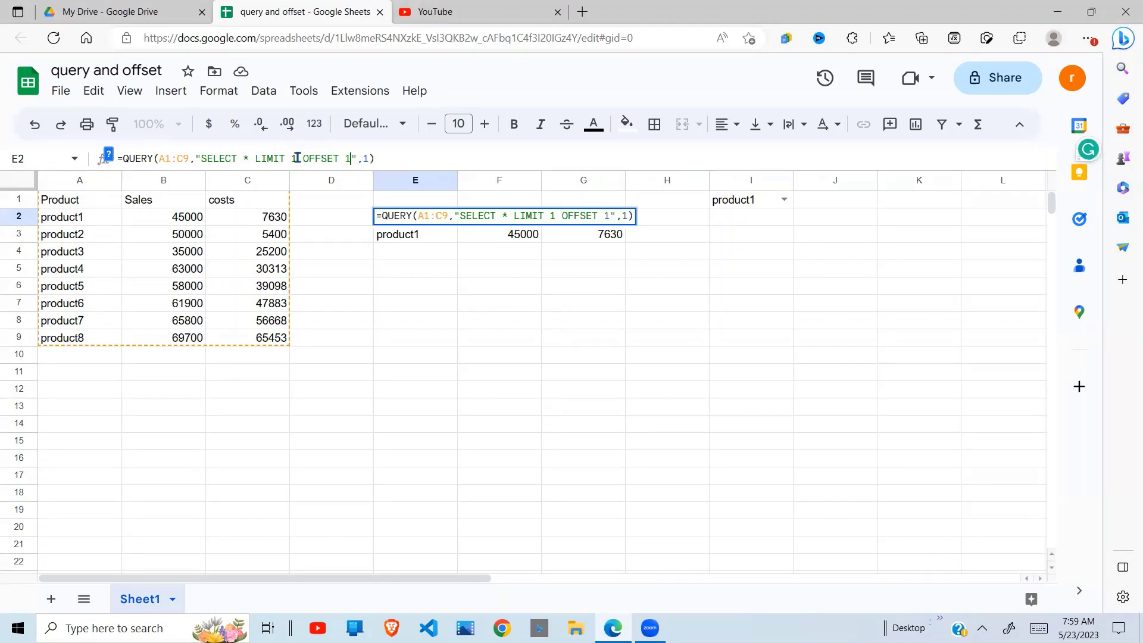
key("Return")
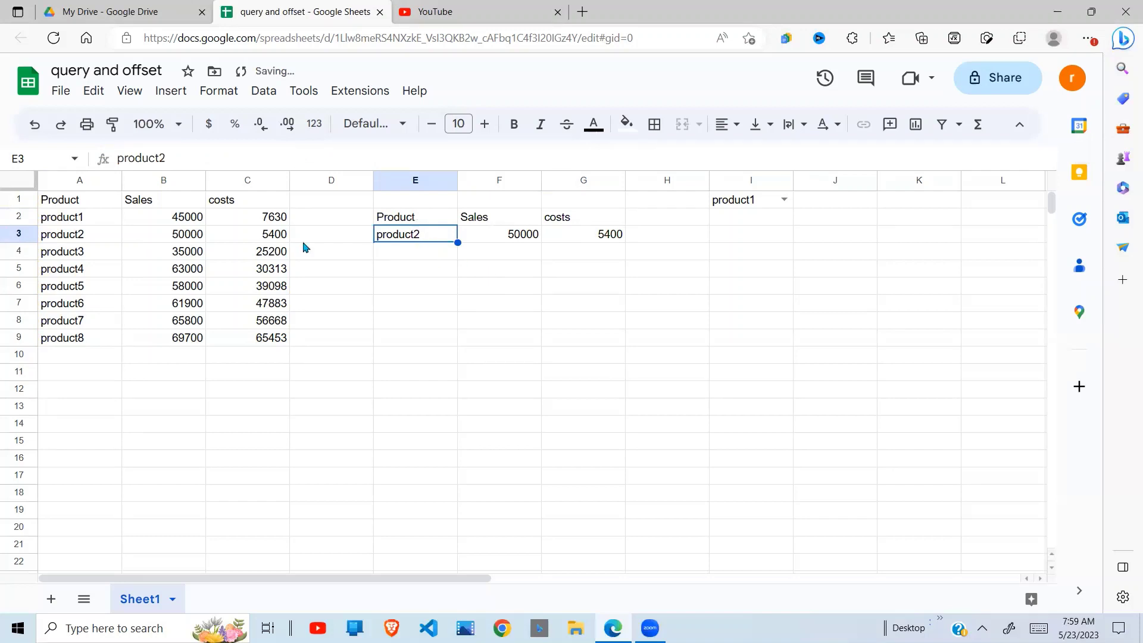
key("Up")
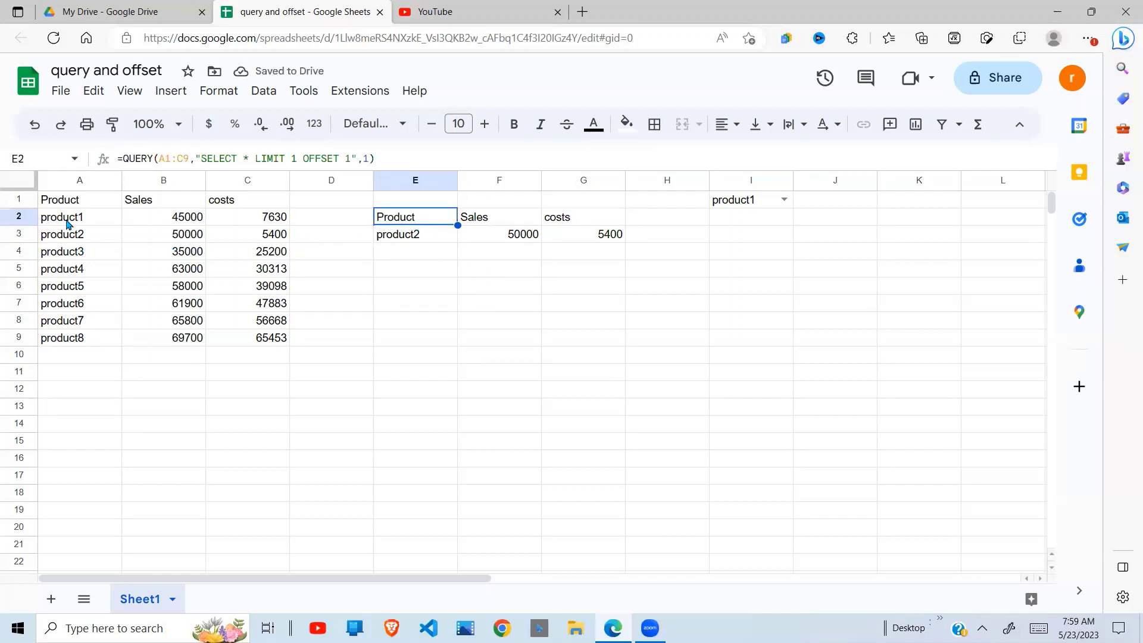
left_click_drag(67, 223, 288, 221)
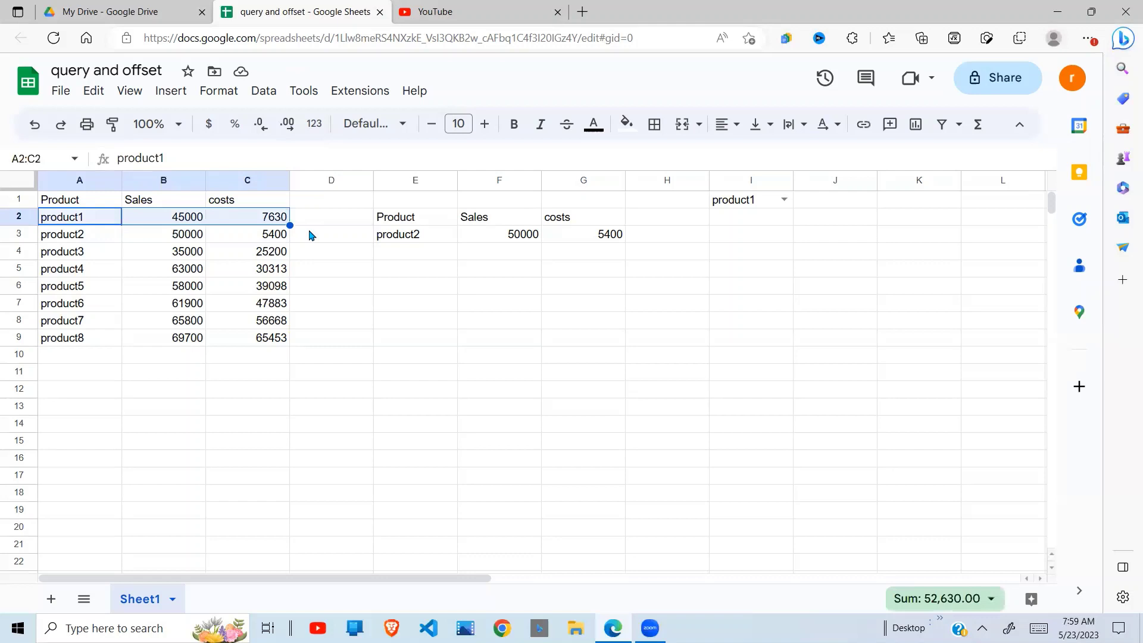
- Change E2's query offset from 1 to 3
left_click(79, 238)
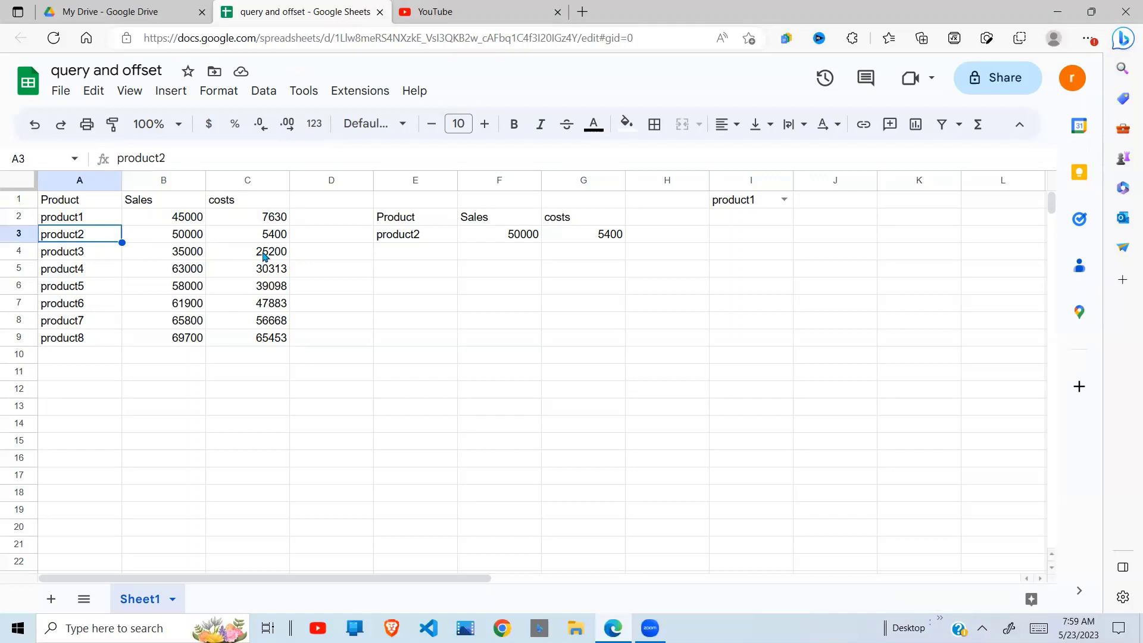
left_click(419, 225)
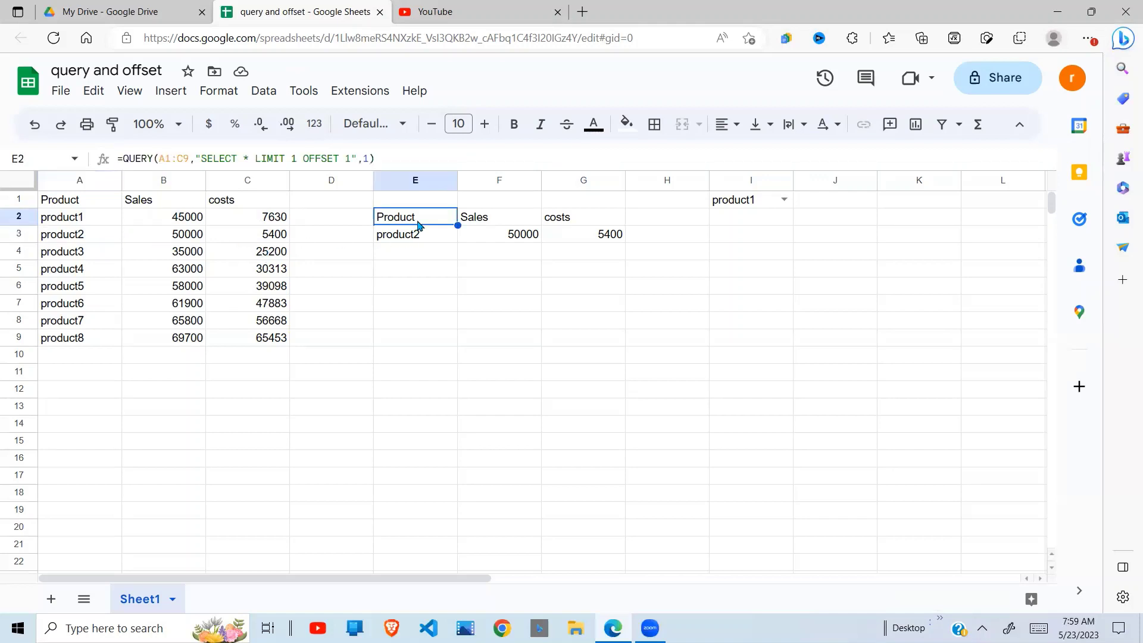
left_click(352, 163)
key("BackSpace")
type("3")
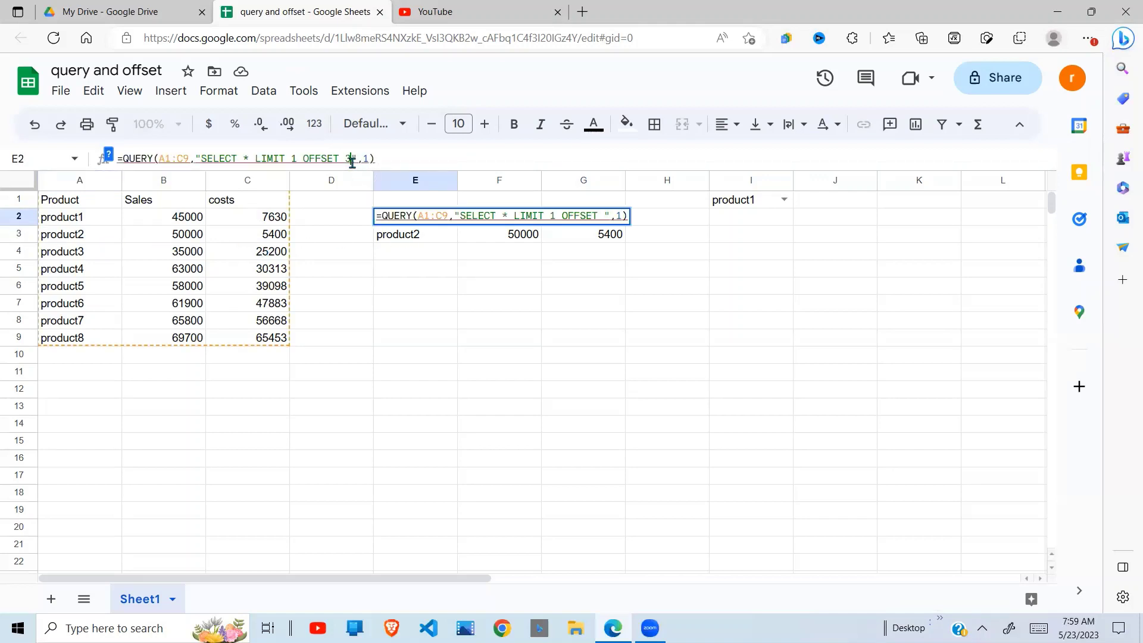
key("Return")
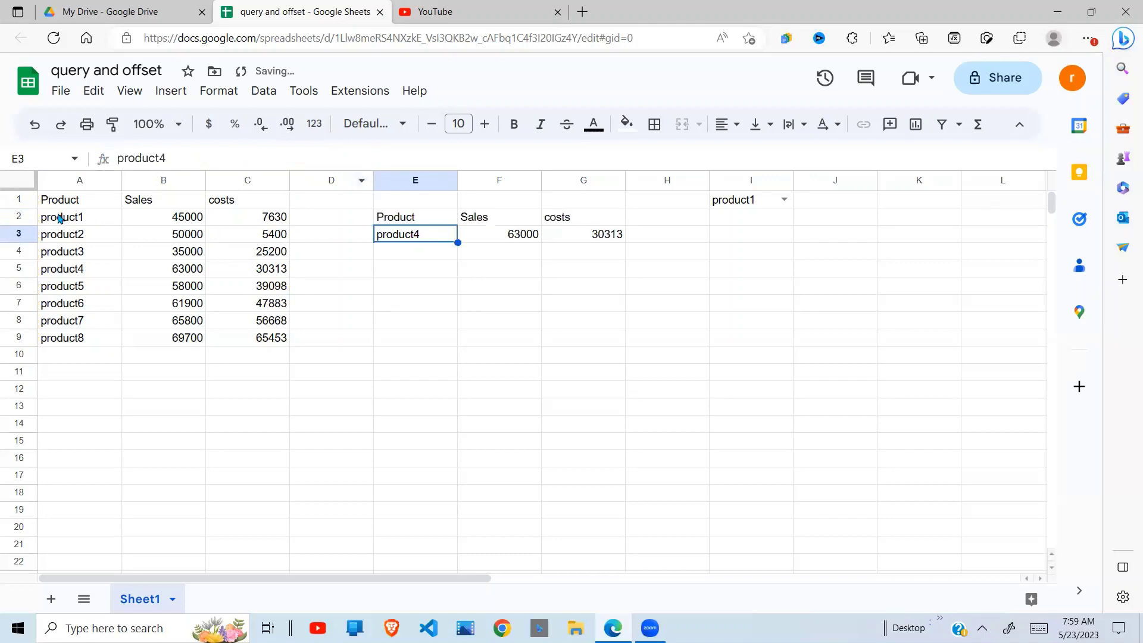
- Select A2:C2, then count down to A5:C5 to match product4's result row
left_click(81, 221)
left_click_drag(80, 222, 277, 221)
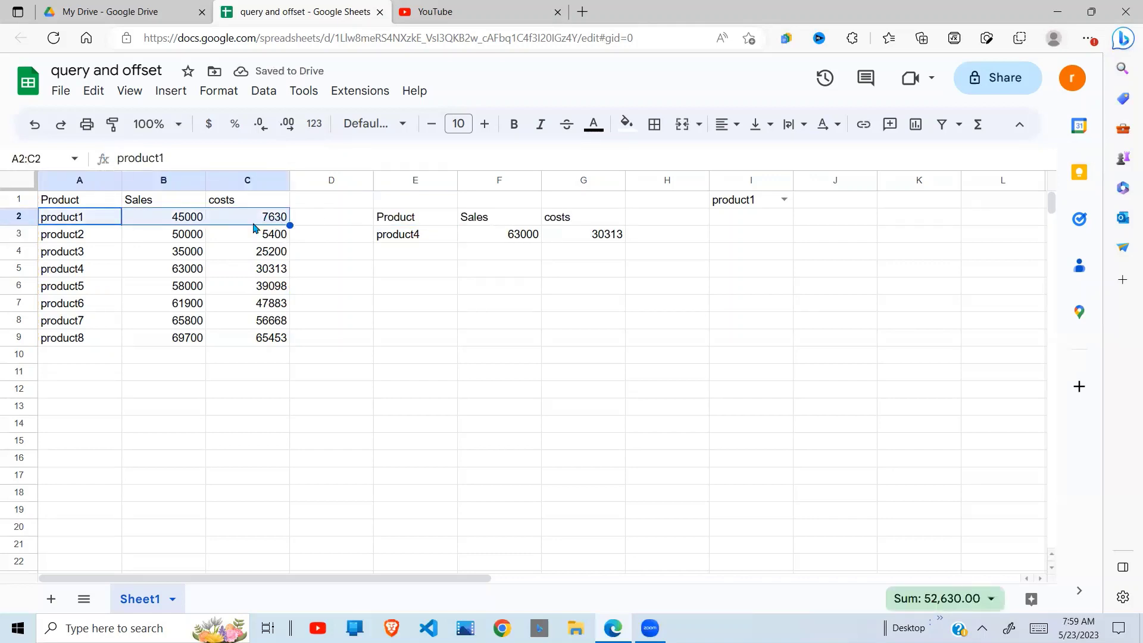
left_click(88, 241)
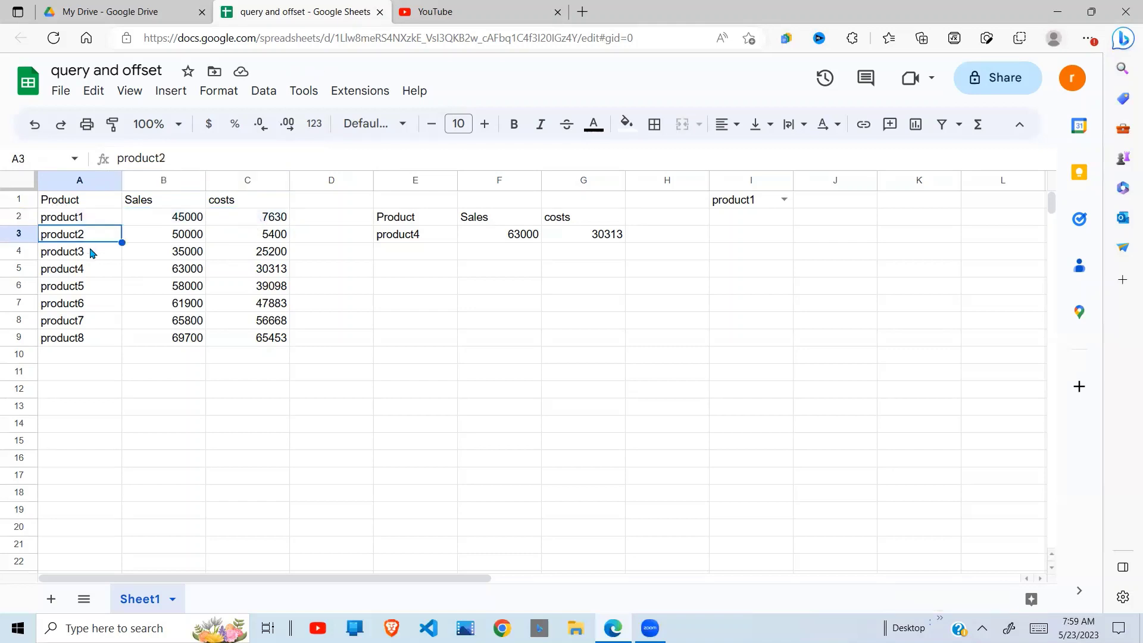
left_click(89, 254)
left_click(87, 270)
left_click_drag(79, 274, 289, 269)
left_click(441, 238)
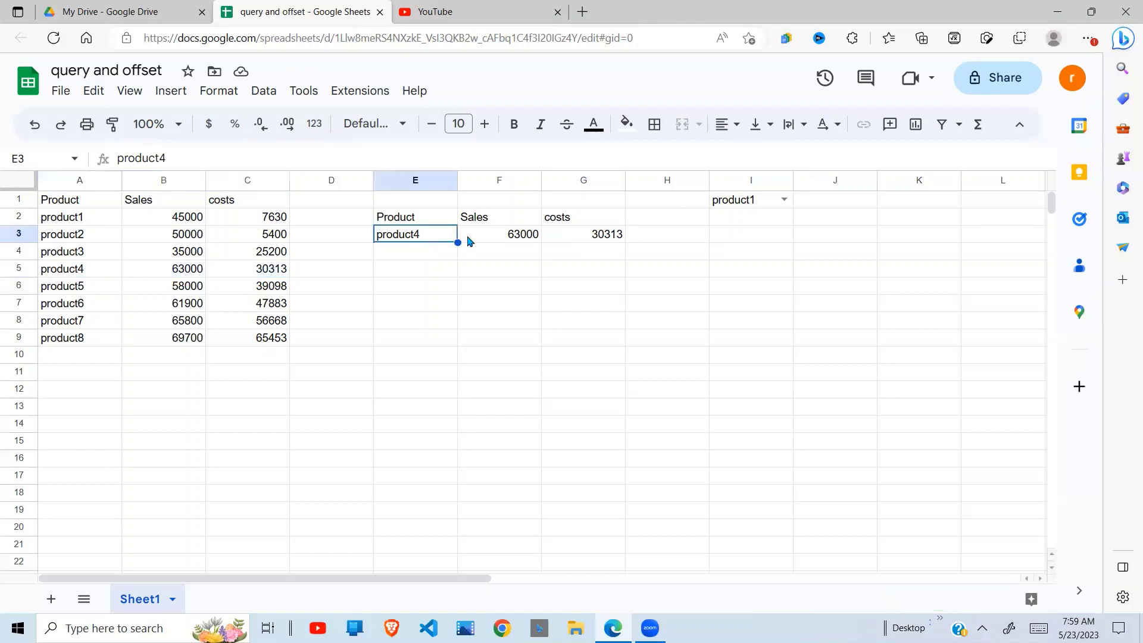
left_click(429, 224)
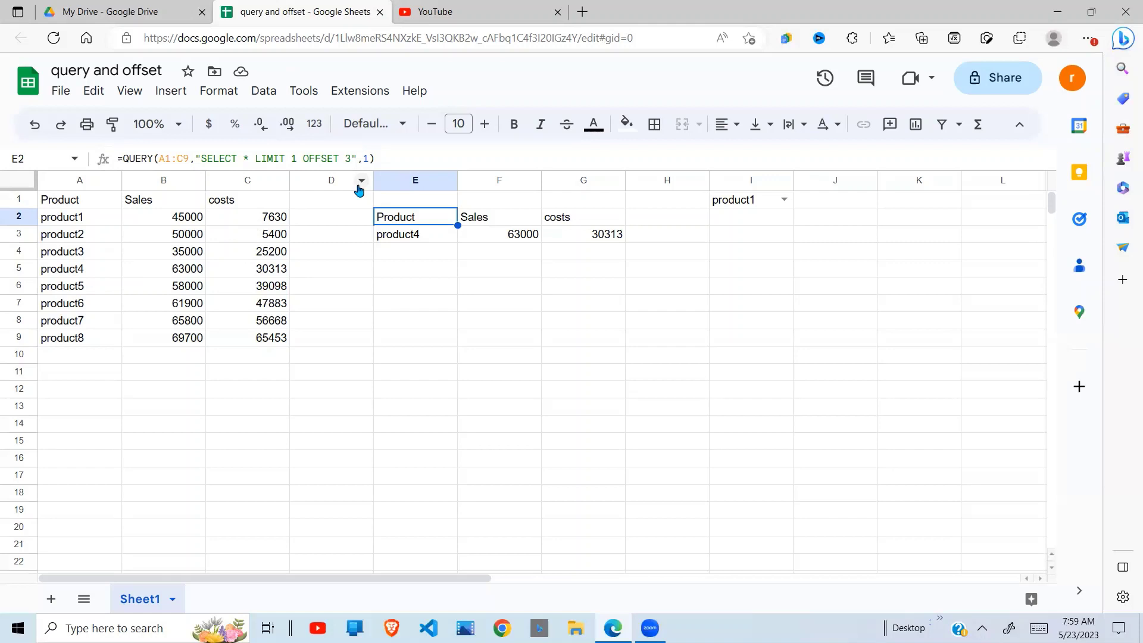
left_click(777, 204)
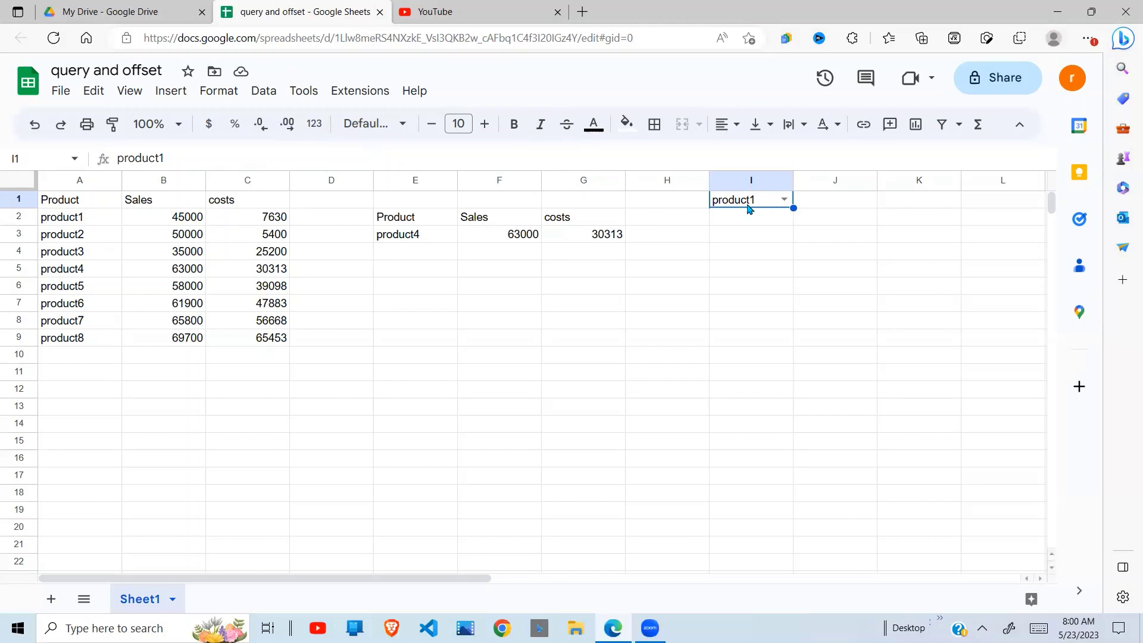
left_click(406, 212)
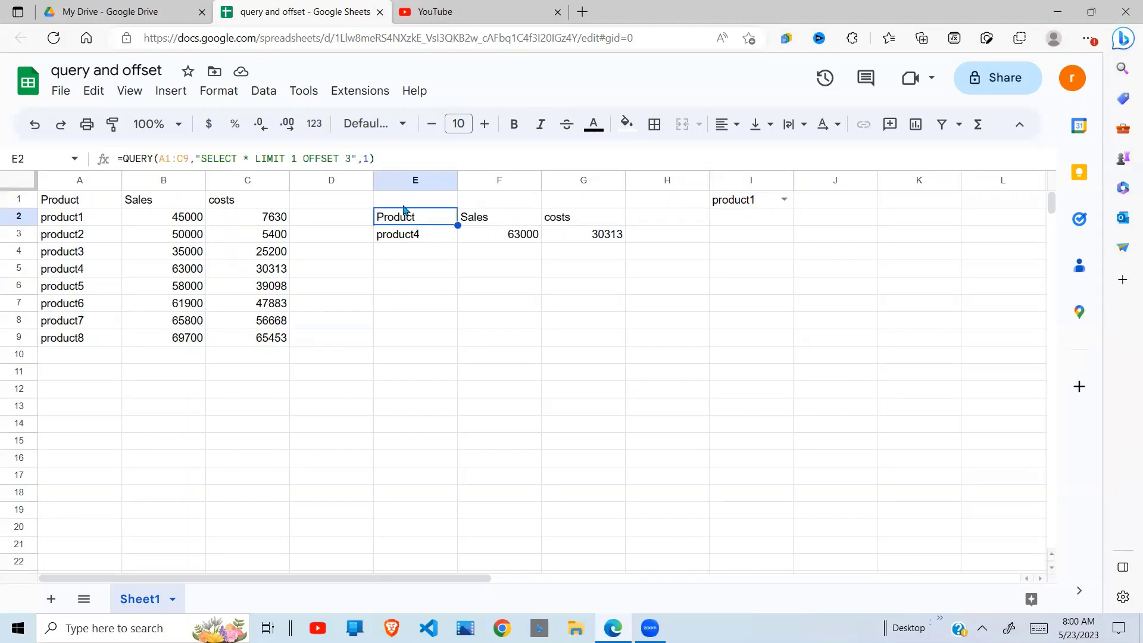
- Replace E2's fixed offset with "&MATCH(I1,A2:A9,0) so I1's product sets the offset
left_click(358, 160)
key("BackSpace")
key("BackSpace")
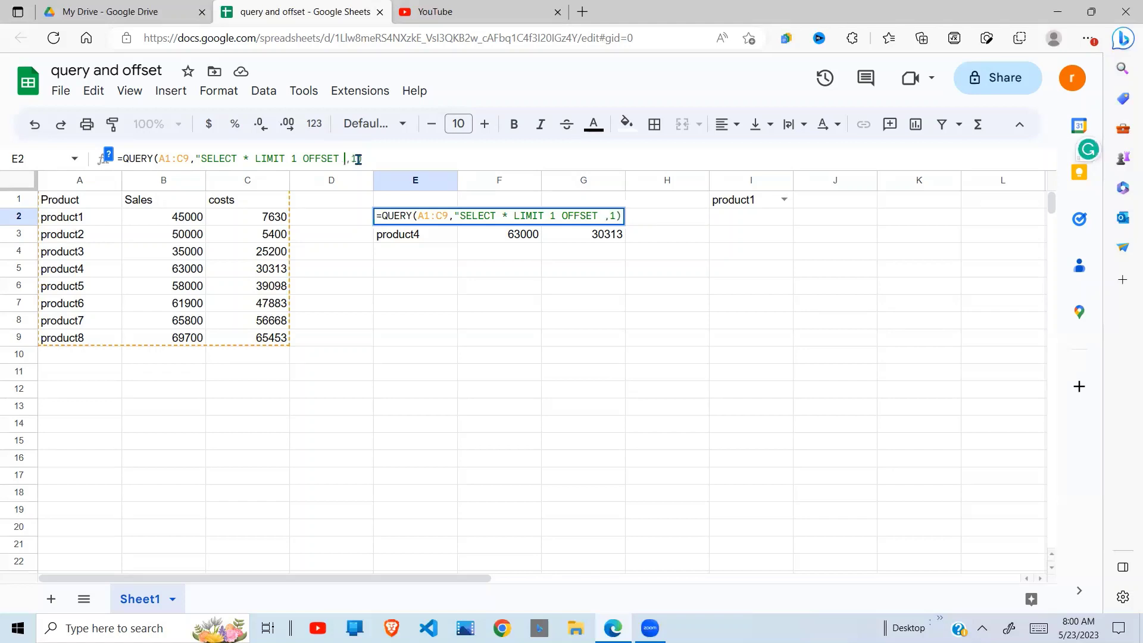
type("\"")
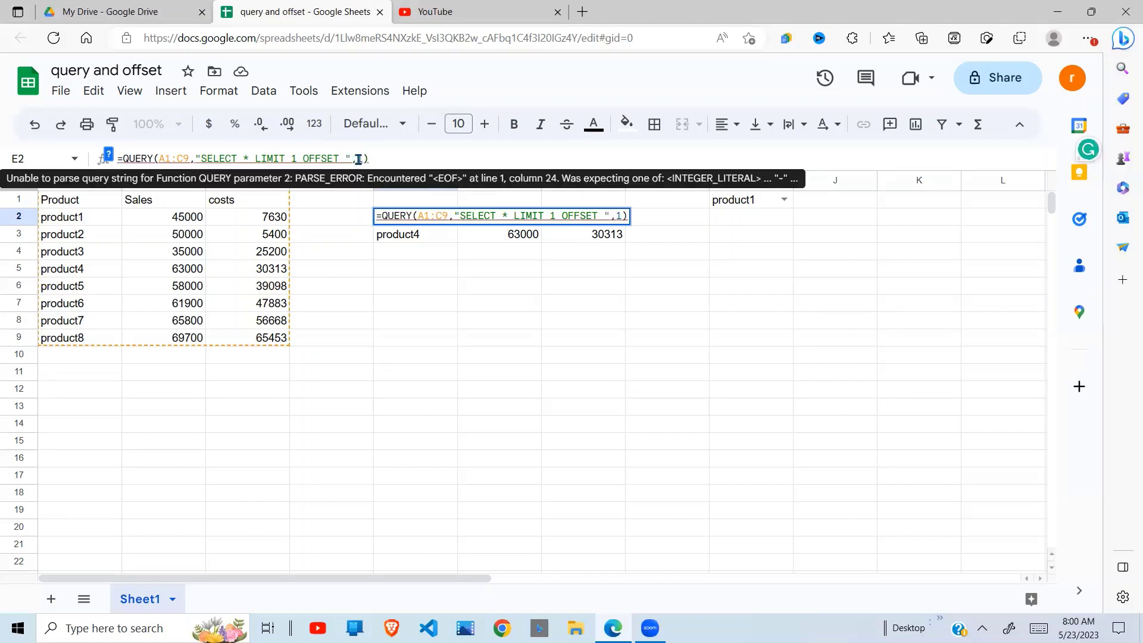
type("& ")
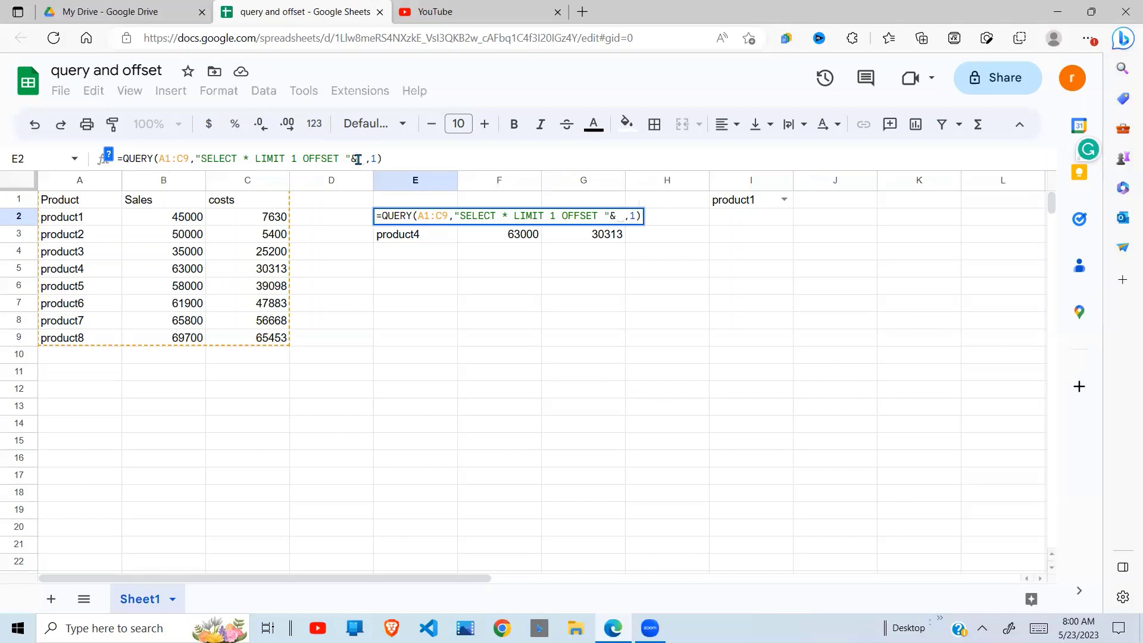
type("MATCH")
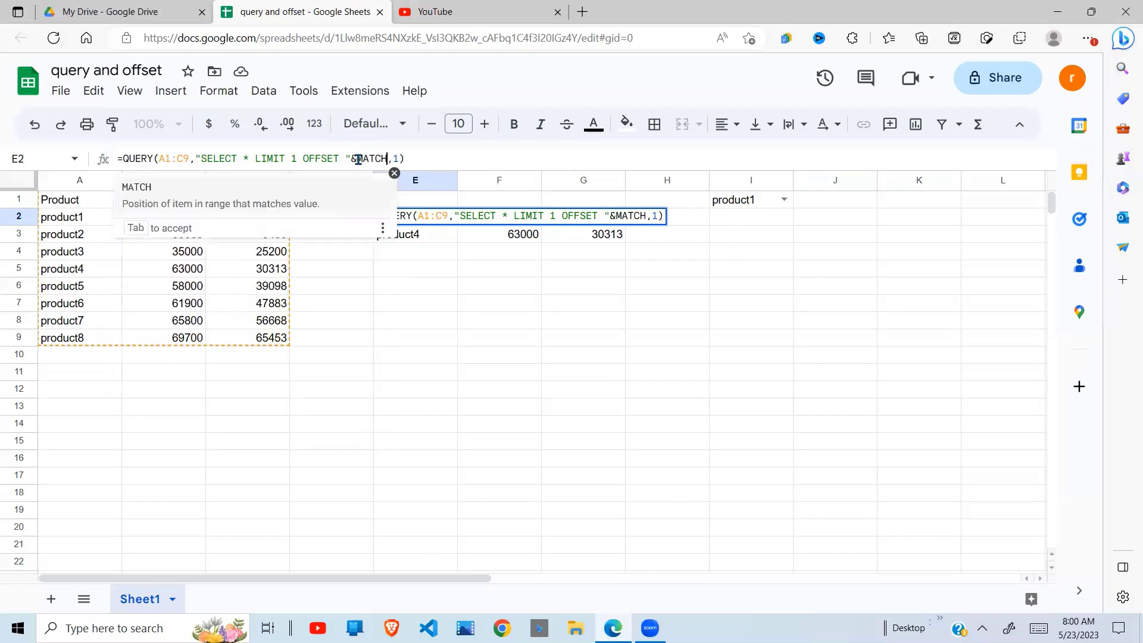
key("Tab")
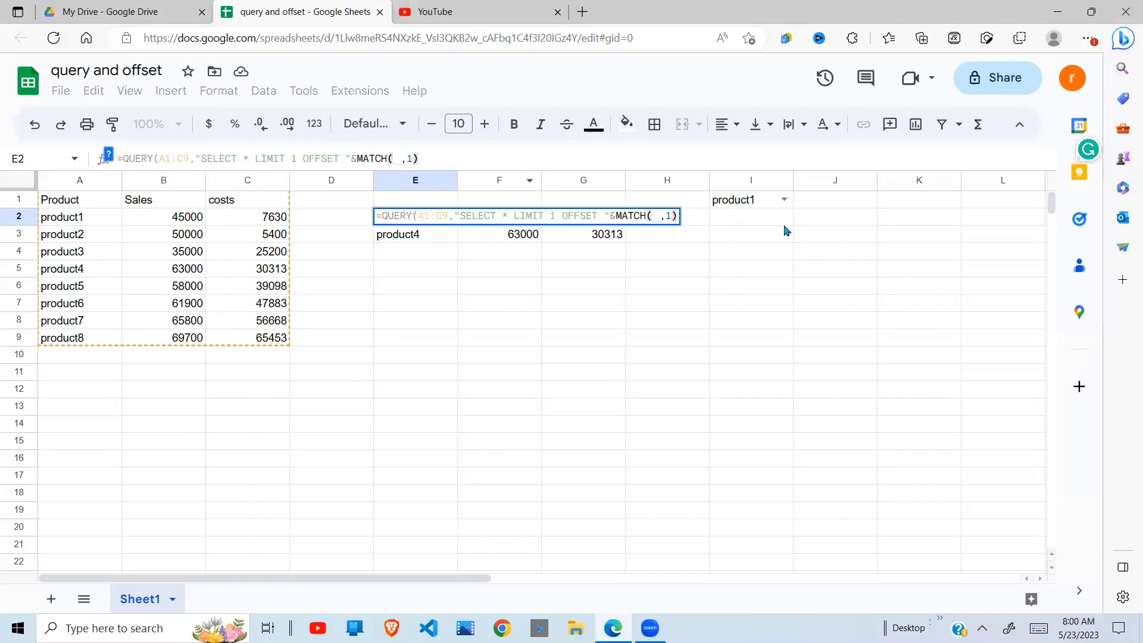
left_click(751, 201)
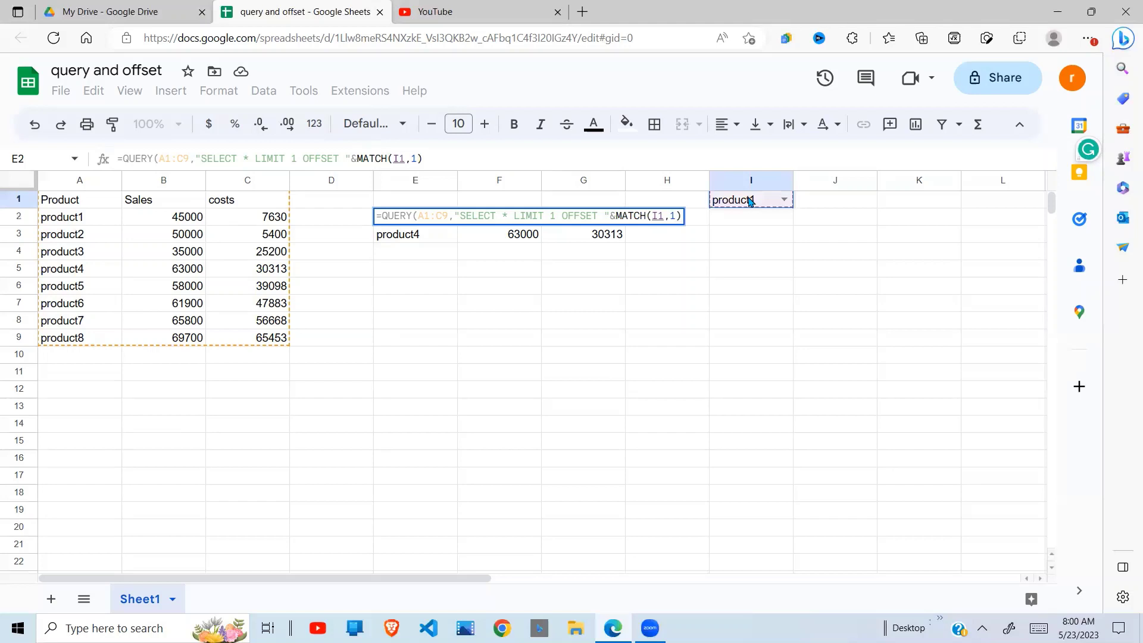
type(",")
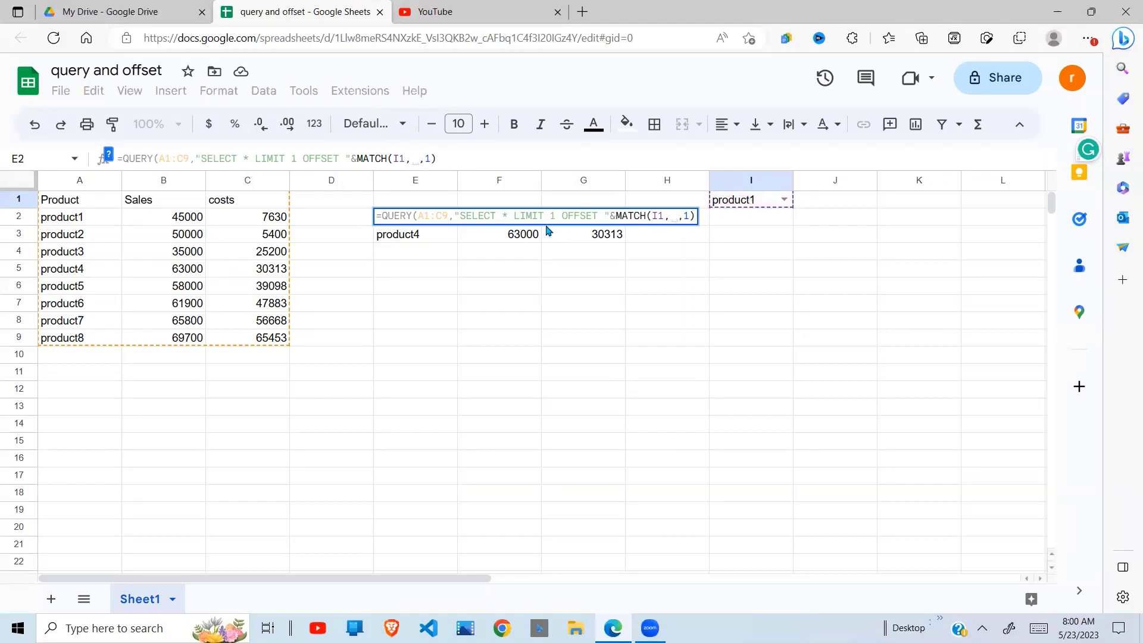
left_click_drag(93, 223, 92, 337)
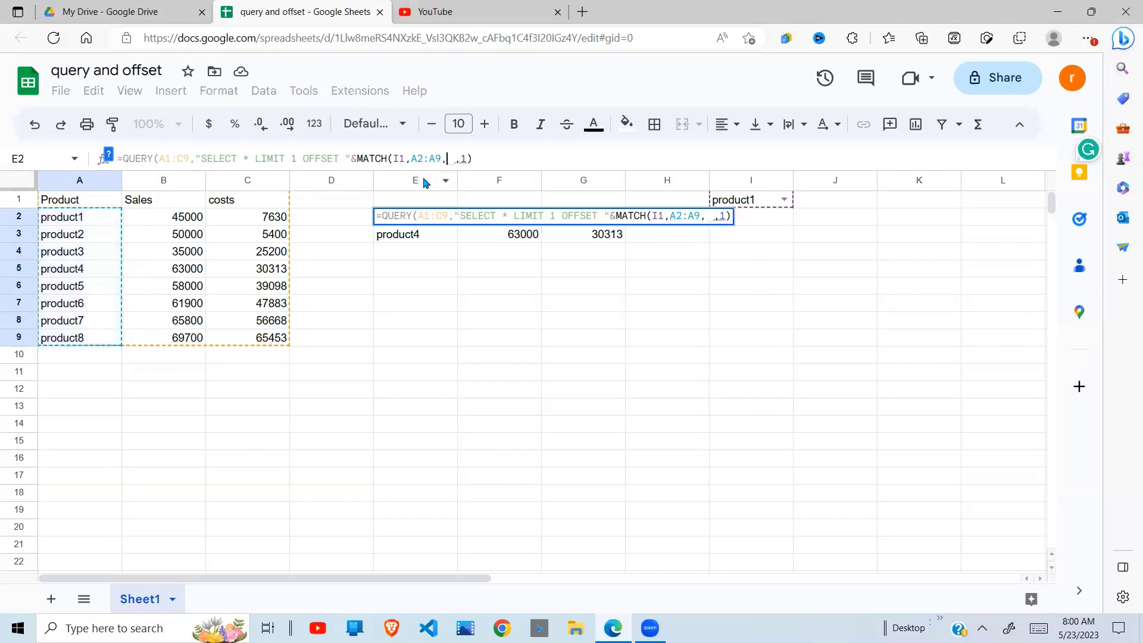
type(",0")
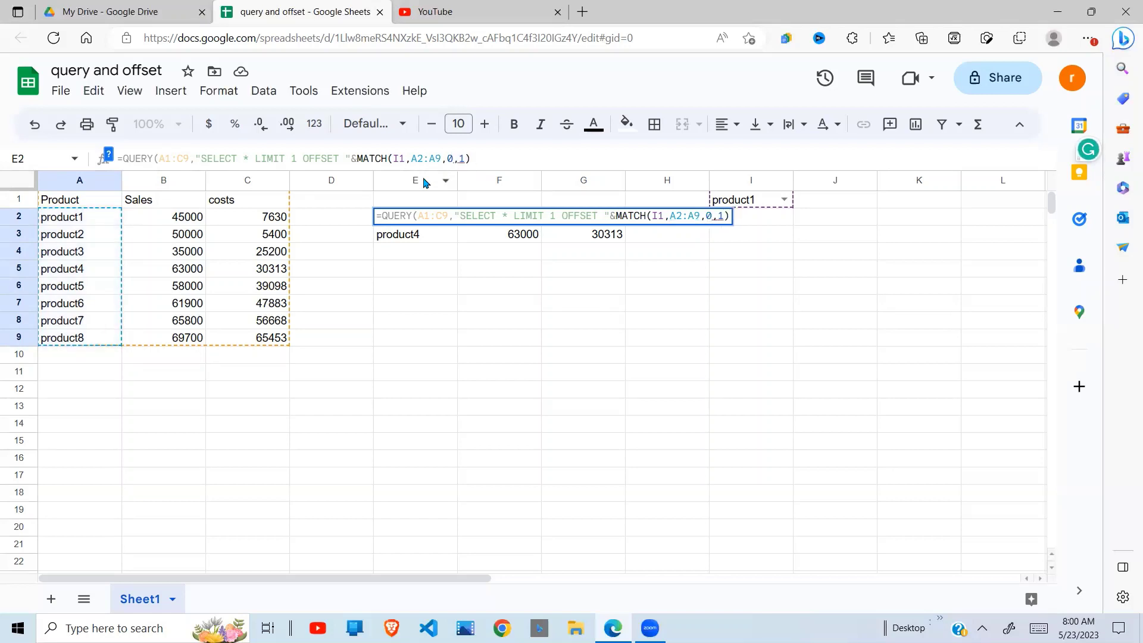
type(")")
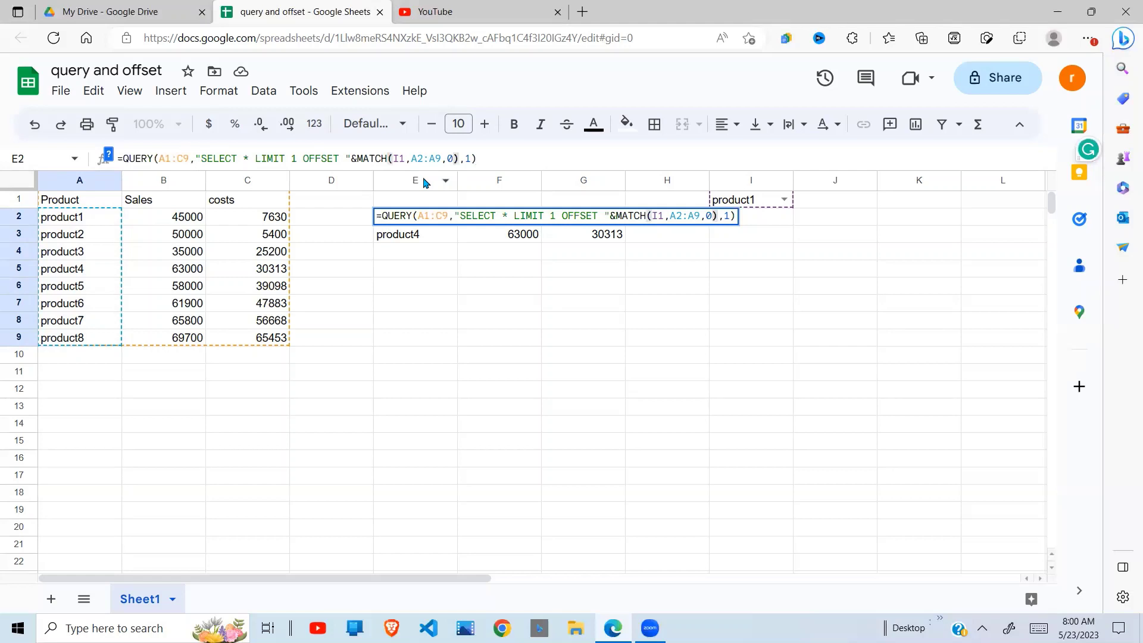
key("Return")
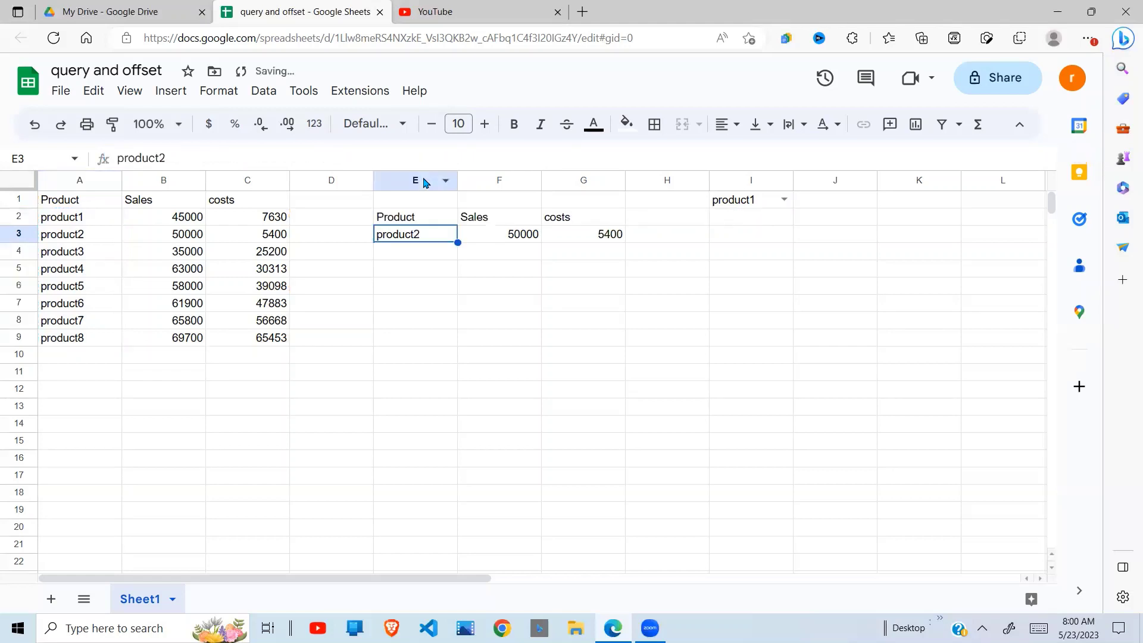
left_click(420, 224)
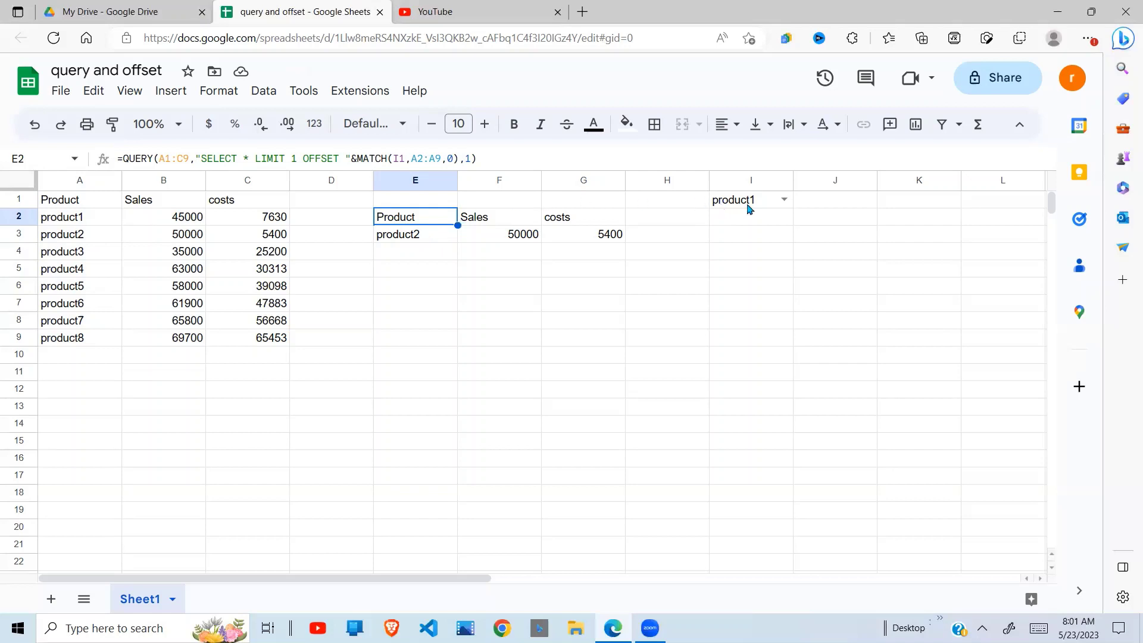
left_click(403, 234)
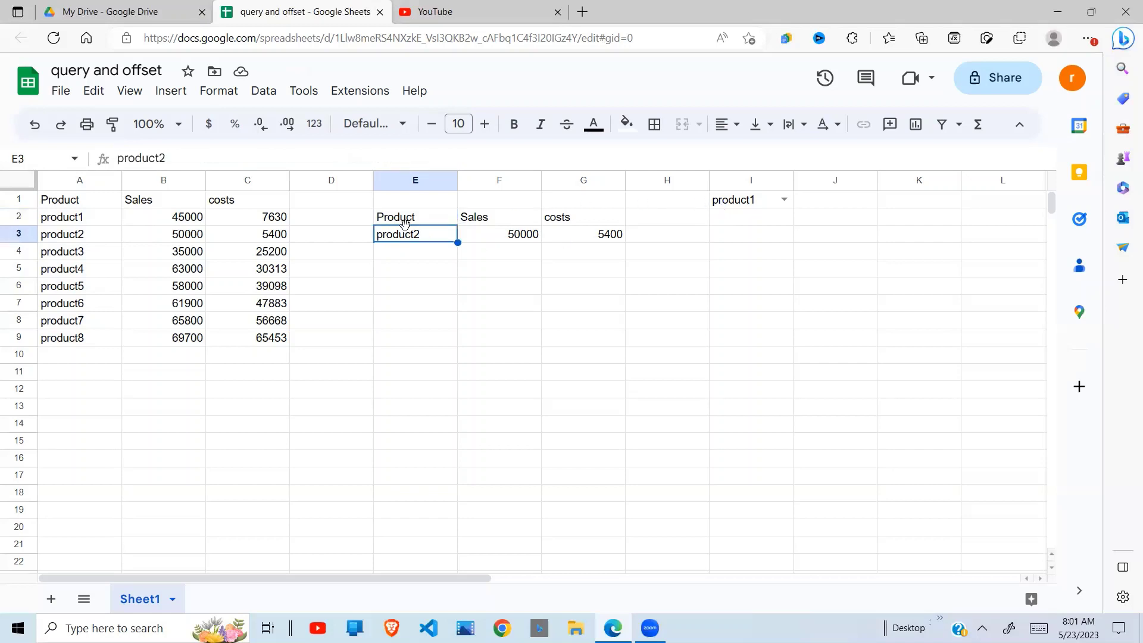
double_click(409, 218)
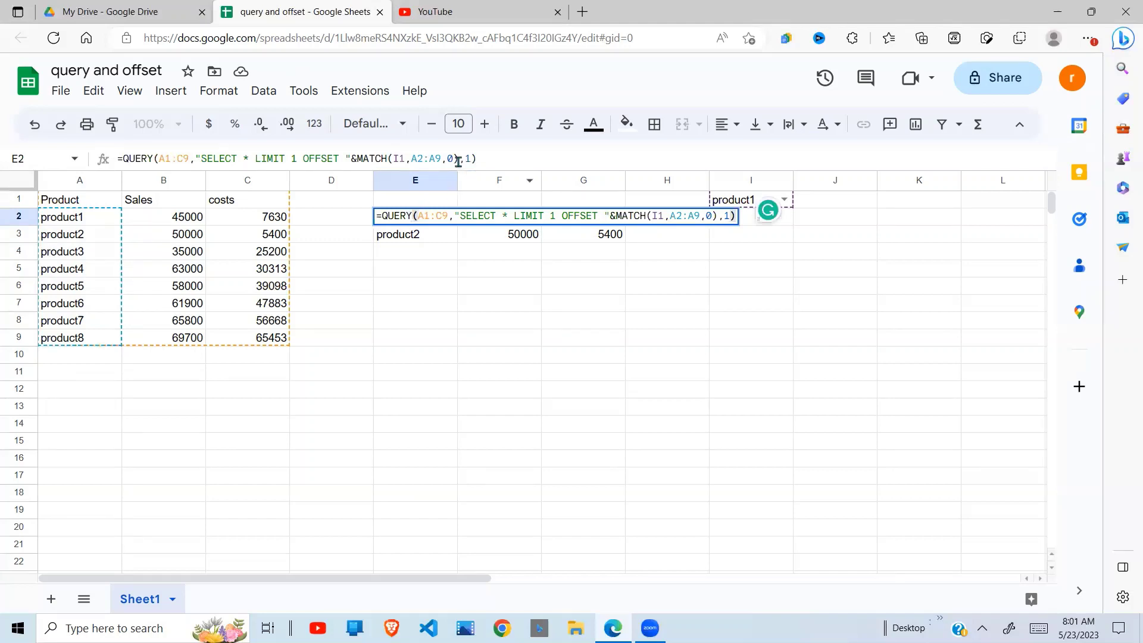
left_click_drag(459, 159, 356, 162)
key("ctrl+c")
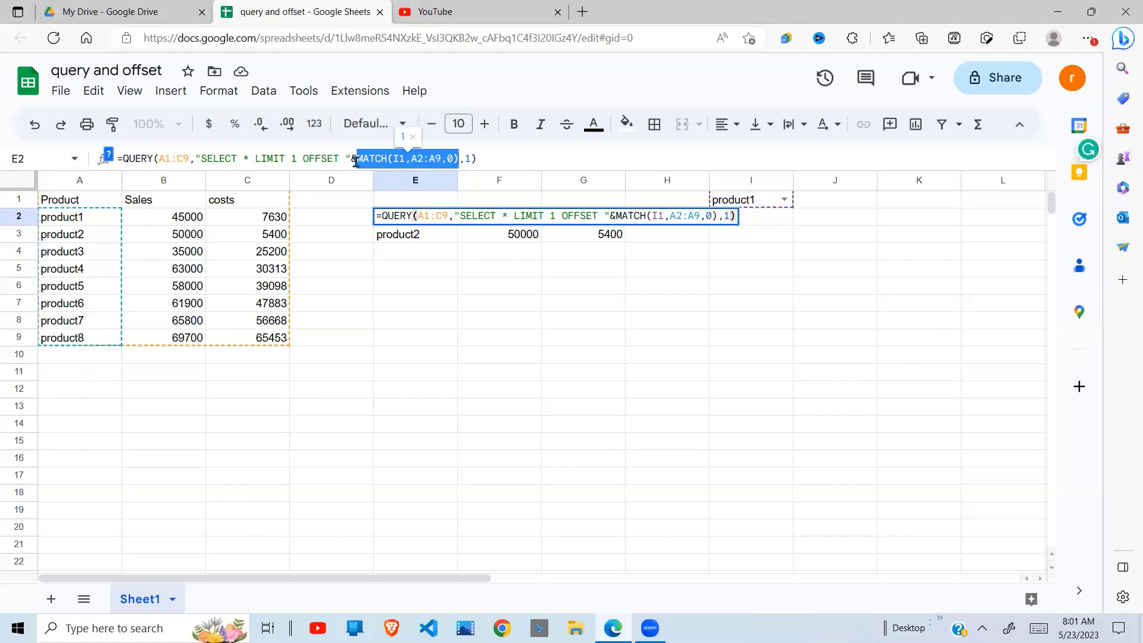
left_click_drag(460, 159, 357, 160)
key("Escape")
- Put =MATCH(I1,A2:A9,0) in I6, returning 1, and compare it with E3's product2
left_click(807, 298)
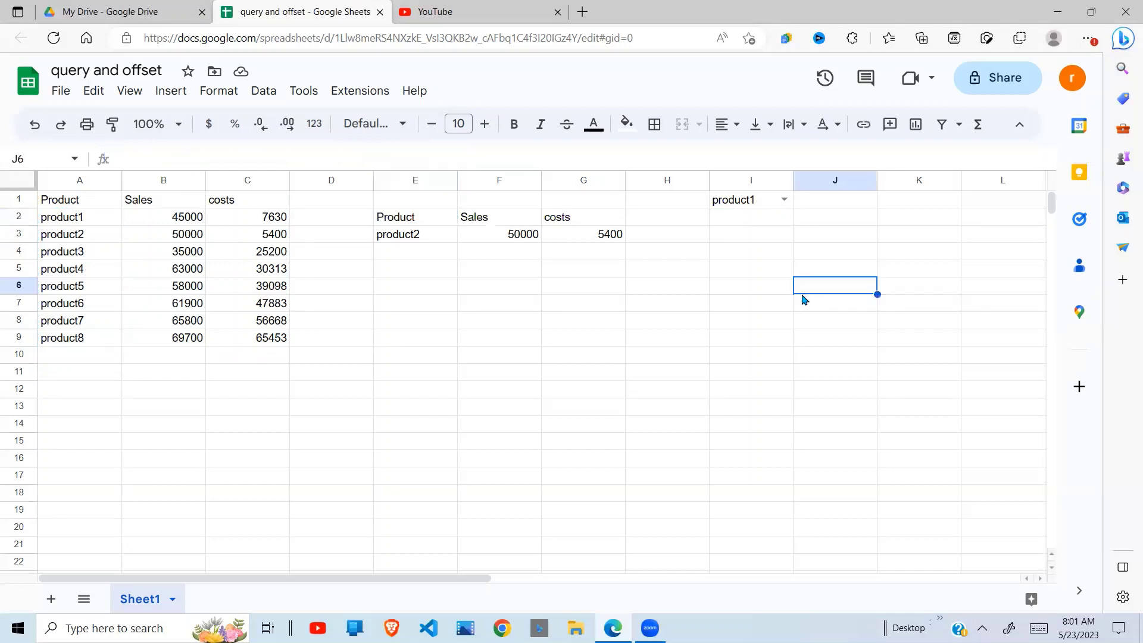
left_click(751, 292)
type("=")
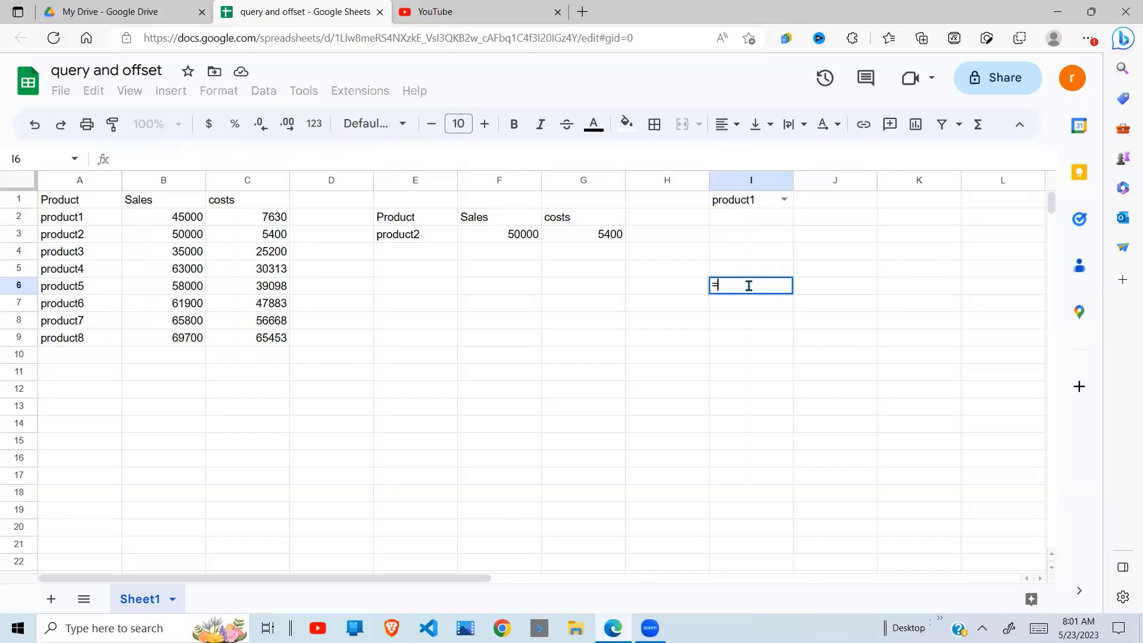
key("ctrl+v")
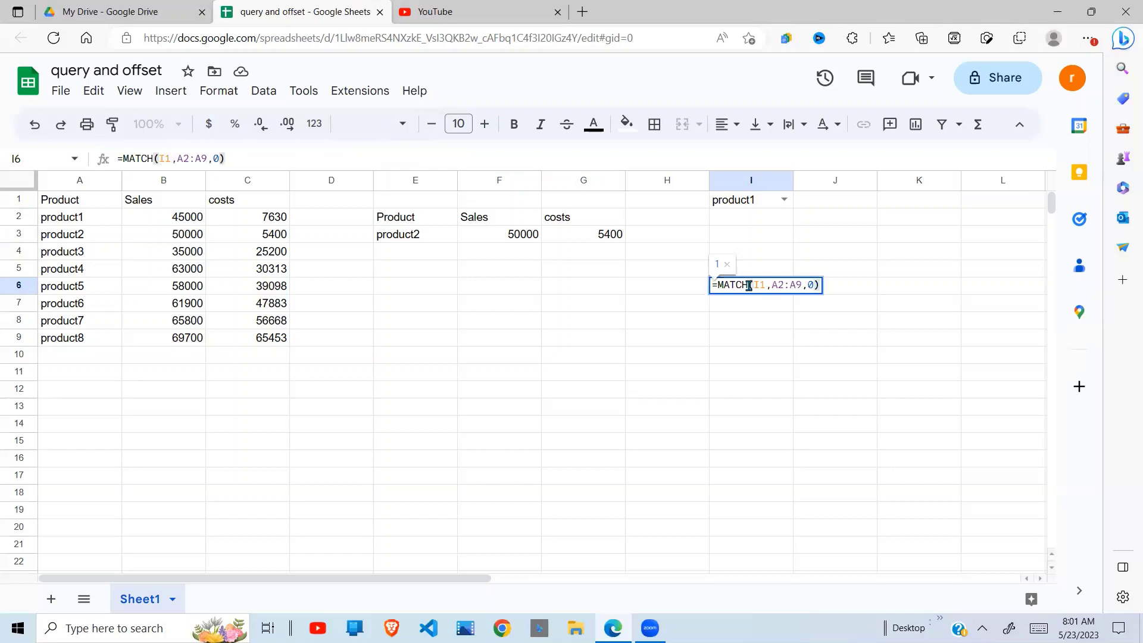
key("Return")
left_click(774, 285)
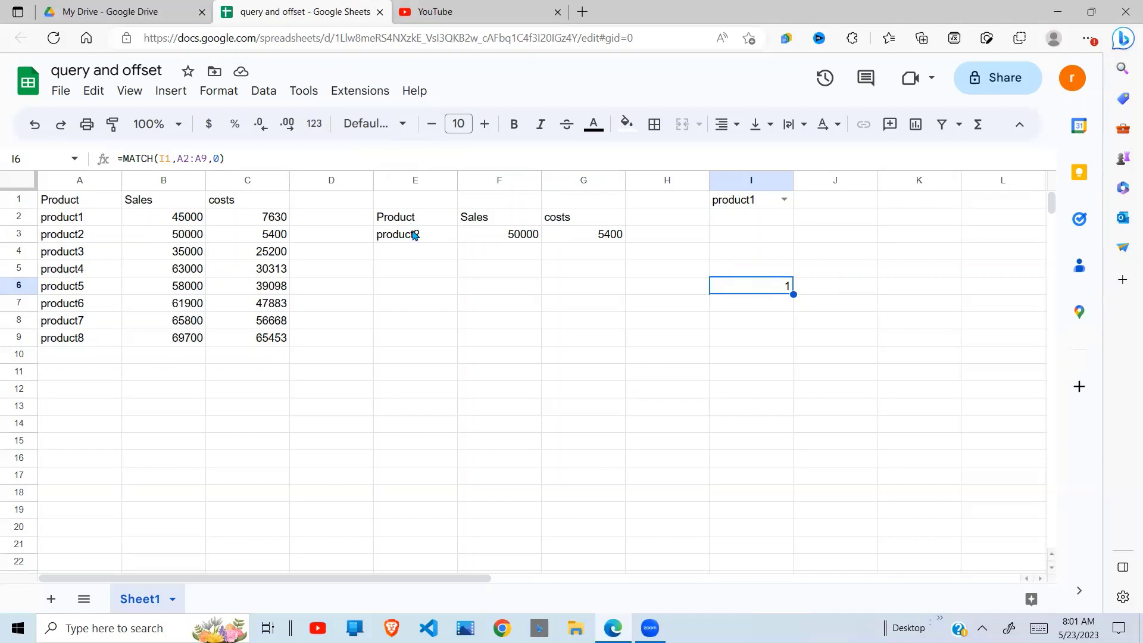
left_click(415, 235)
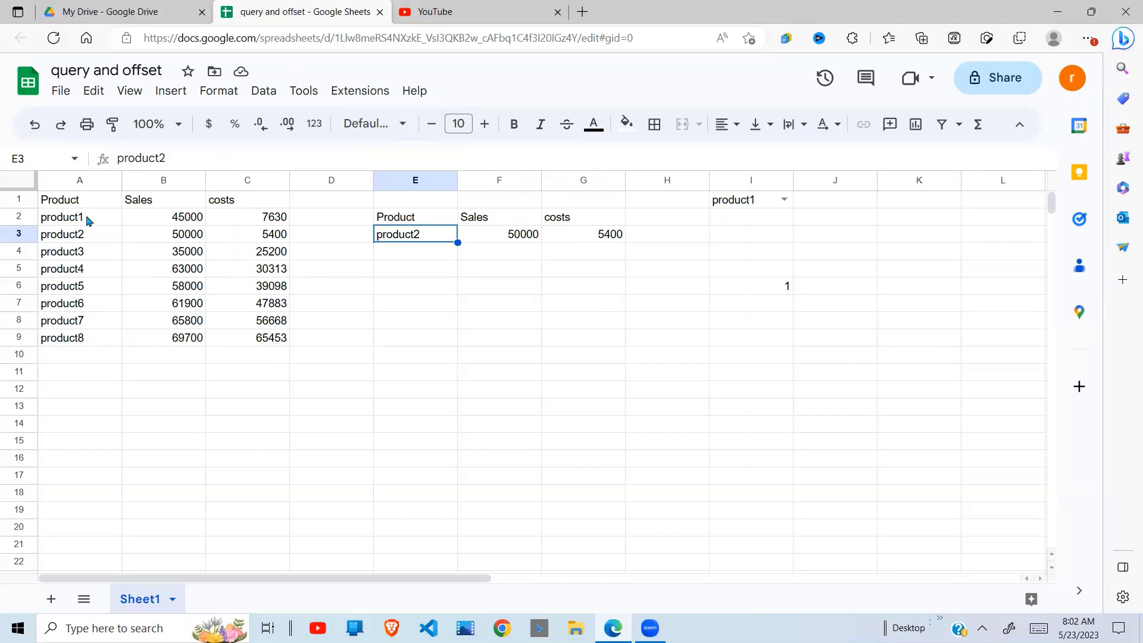
left_click_drag(81, 220, 273, 224)
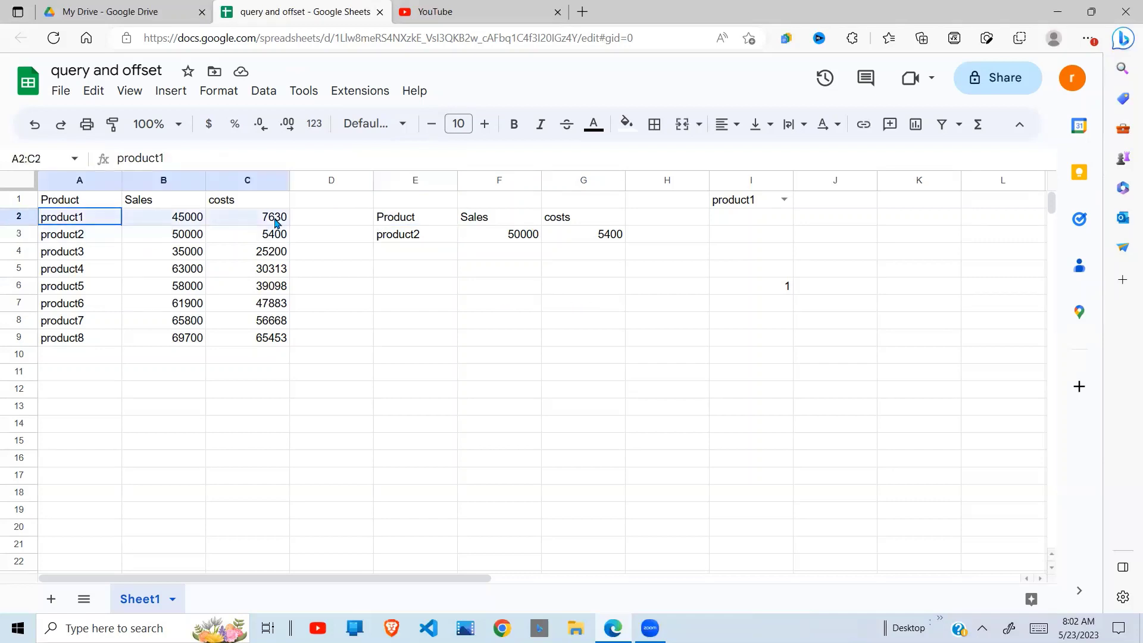
left_click(406, 222)
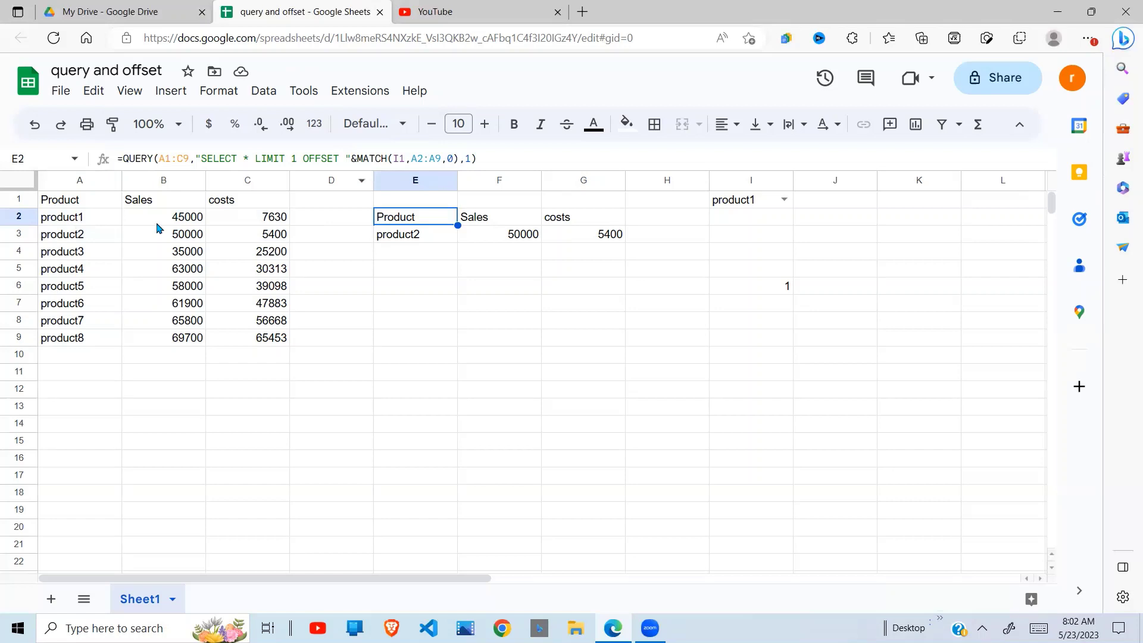
left_click_drag(113, 225, 279, 221)
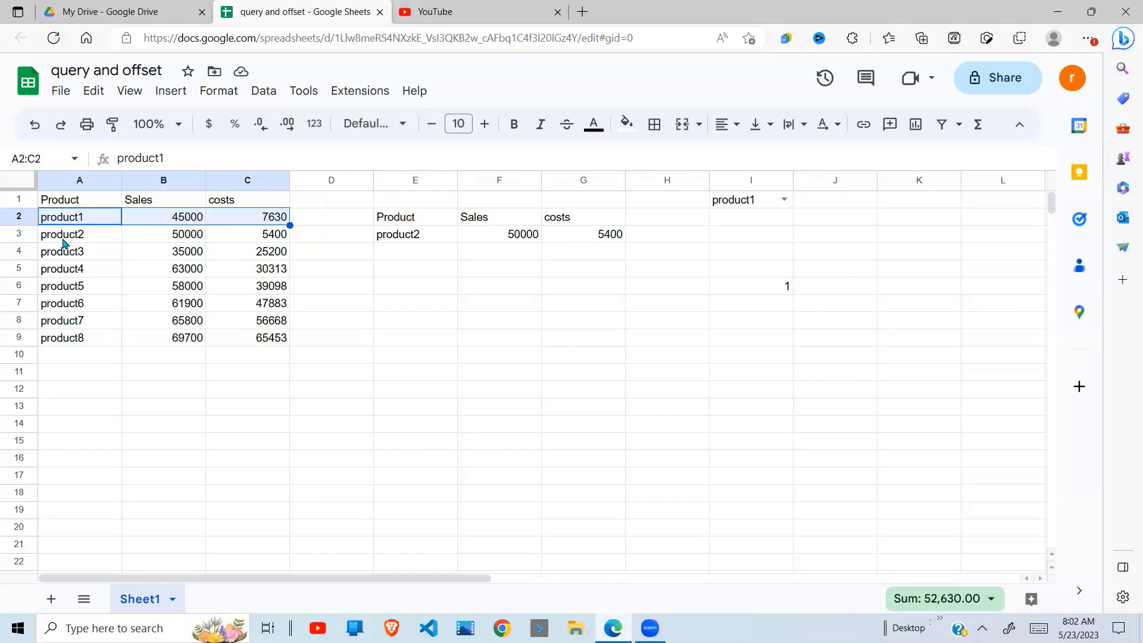
left_click(83, 237)
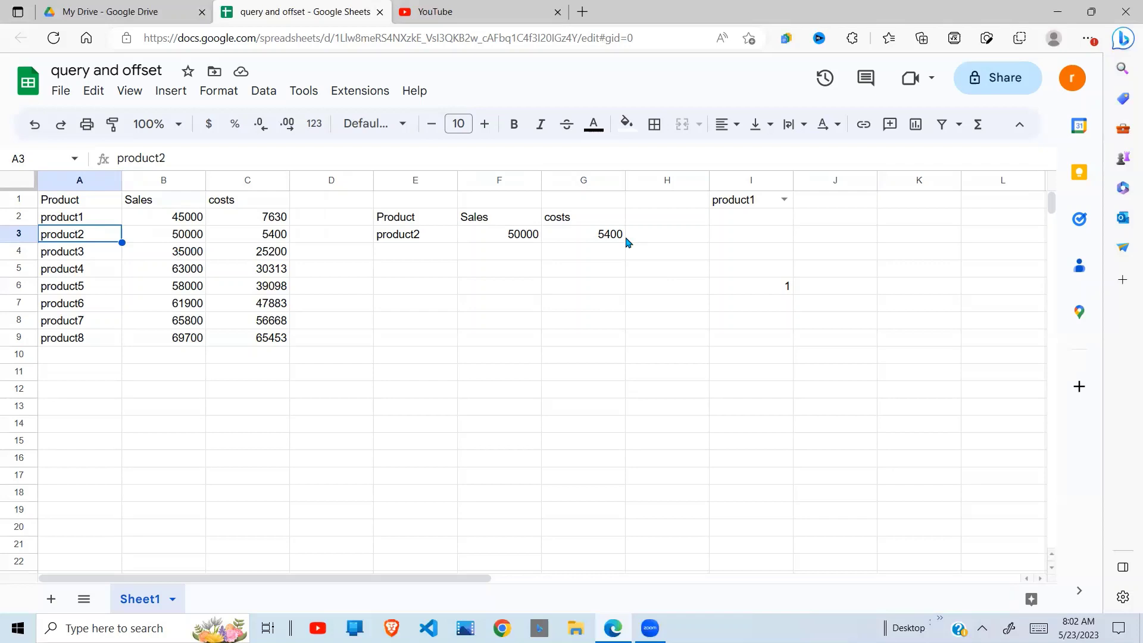
left_click(411, 237)
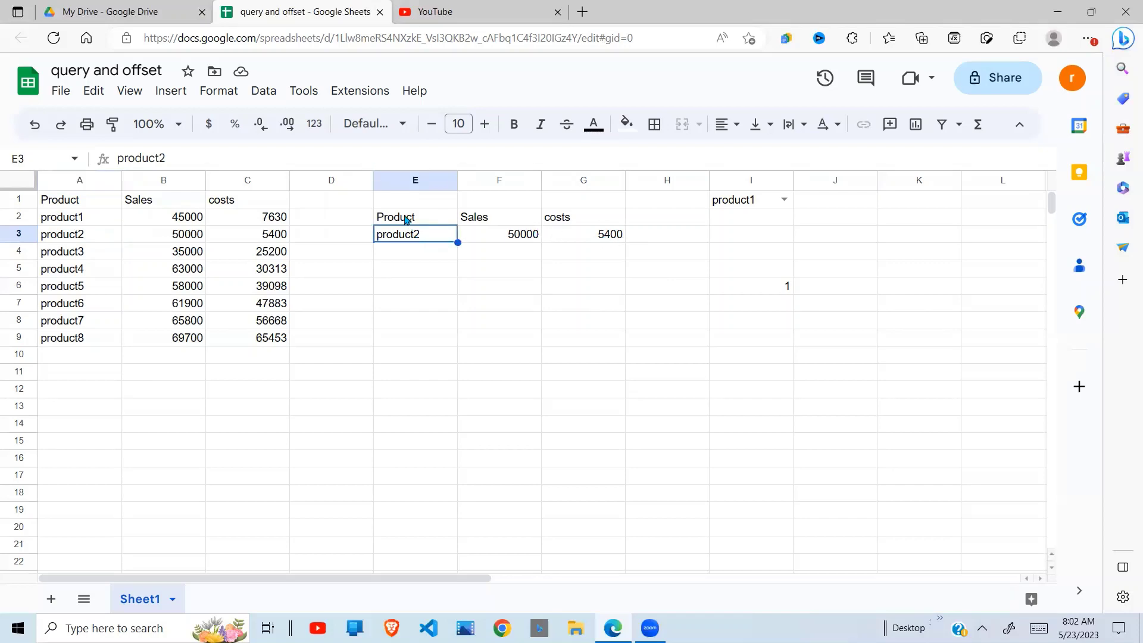
left_click(407, 219)
- Add -1 after MATCH(I1,A2:A9,0) in E2's query so it returns product1
left_click(457, 160)
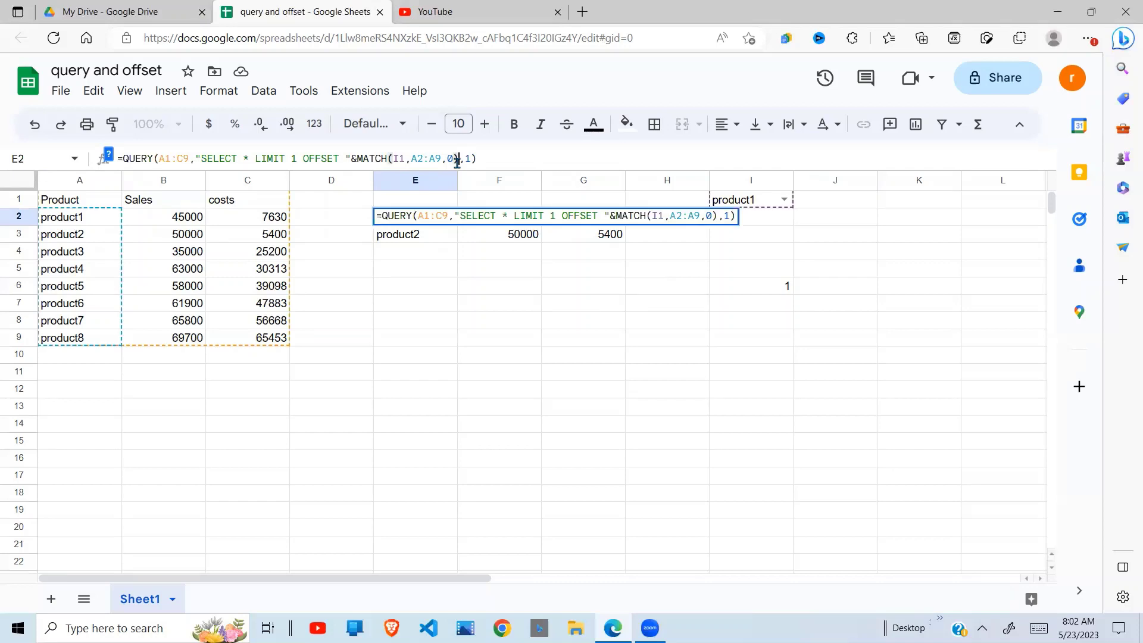
type("-1")
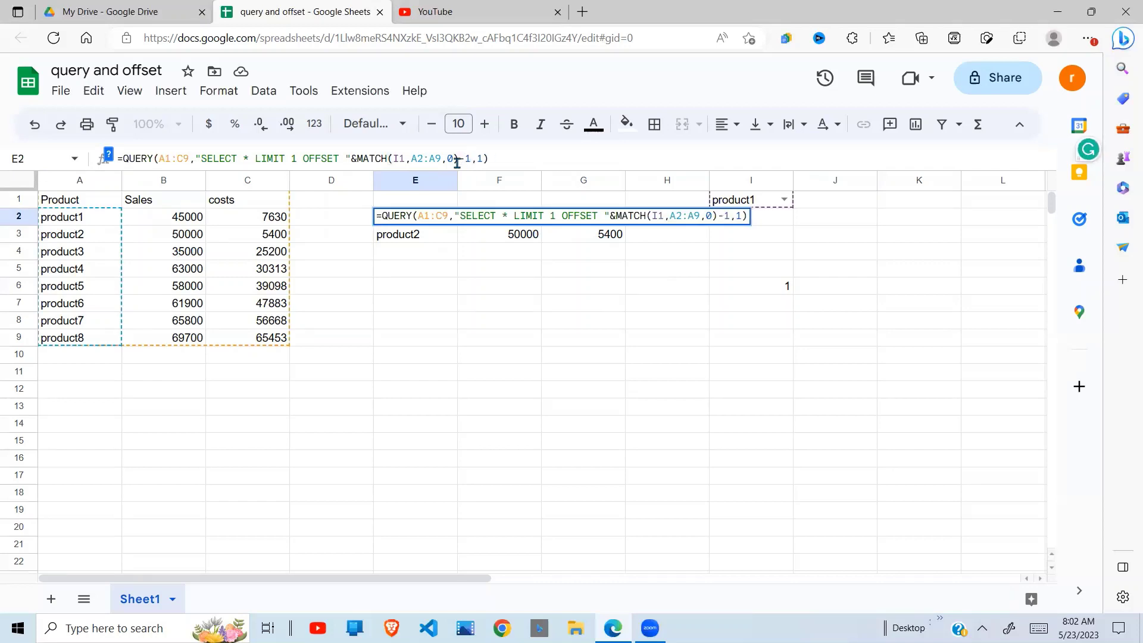
key("Return")
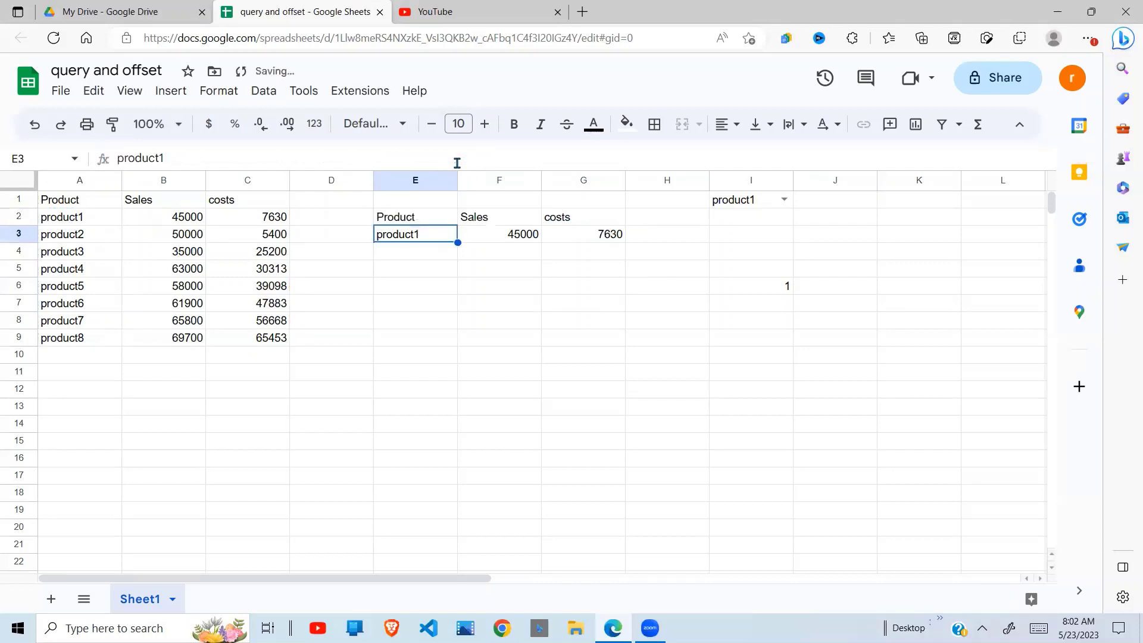
left_click(759, 206)
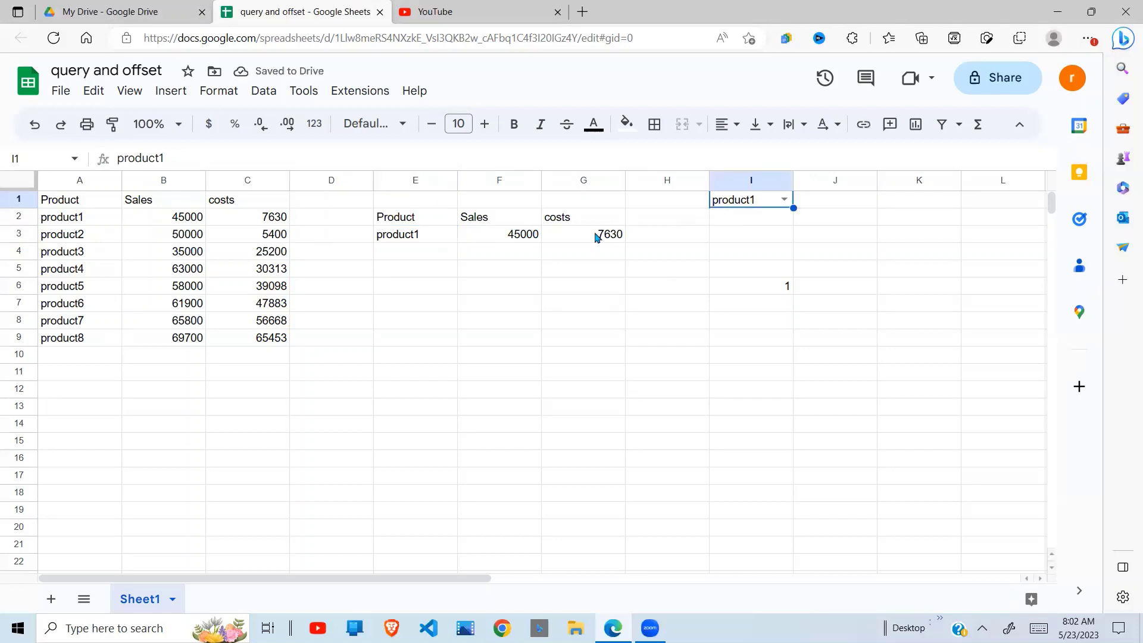
left_click(415, 237)
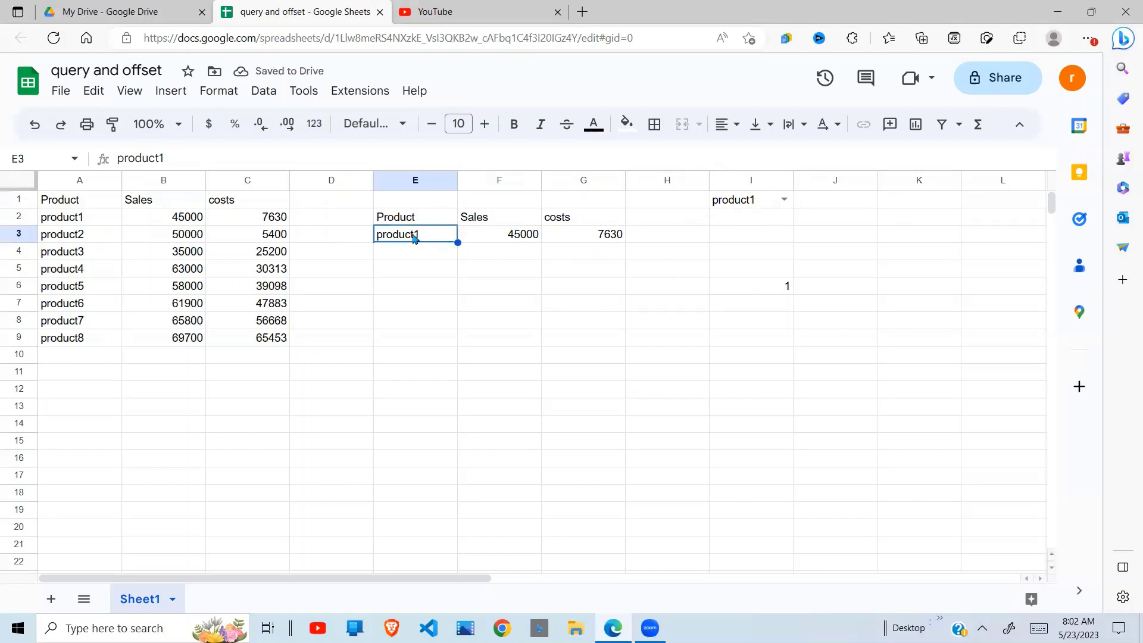
- Choose product3, then product5, then product7 from the I1 dropdown
left_click(784, 199)
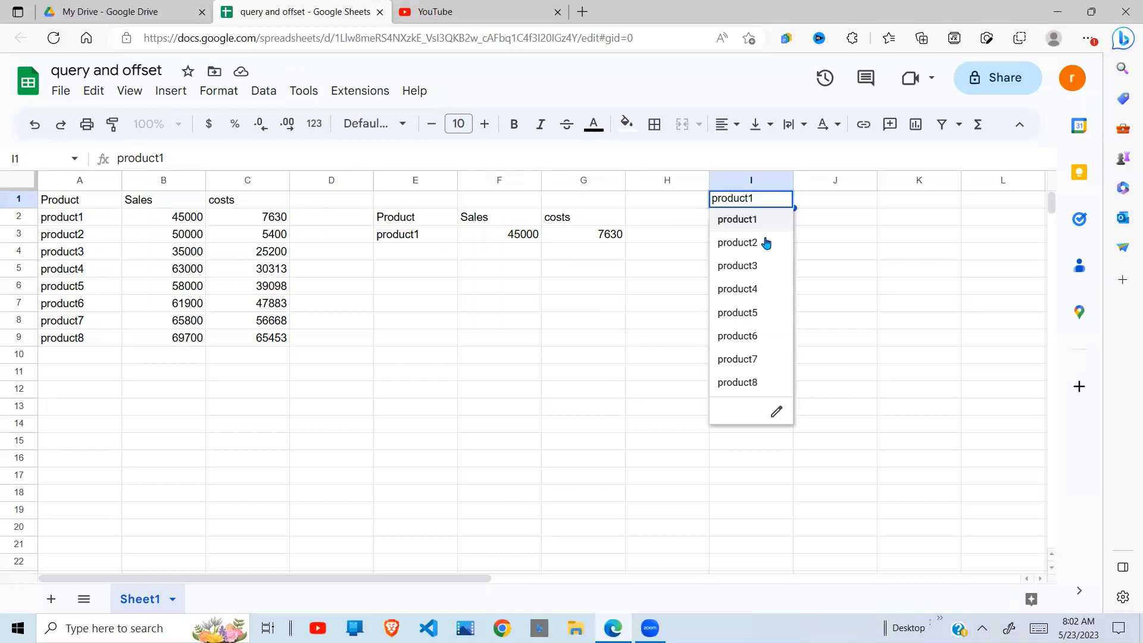
left_click(755, 266)
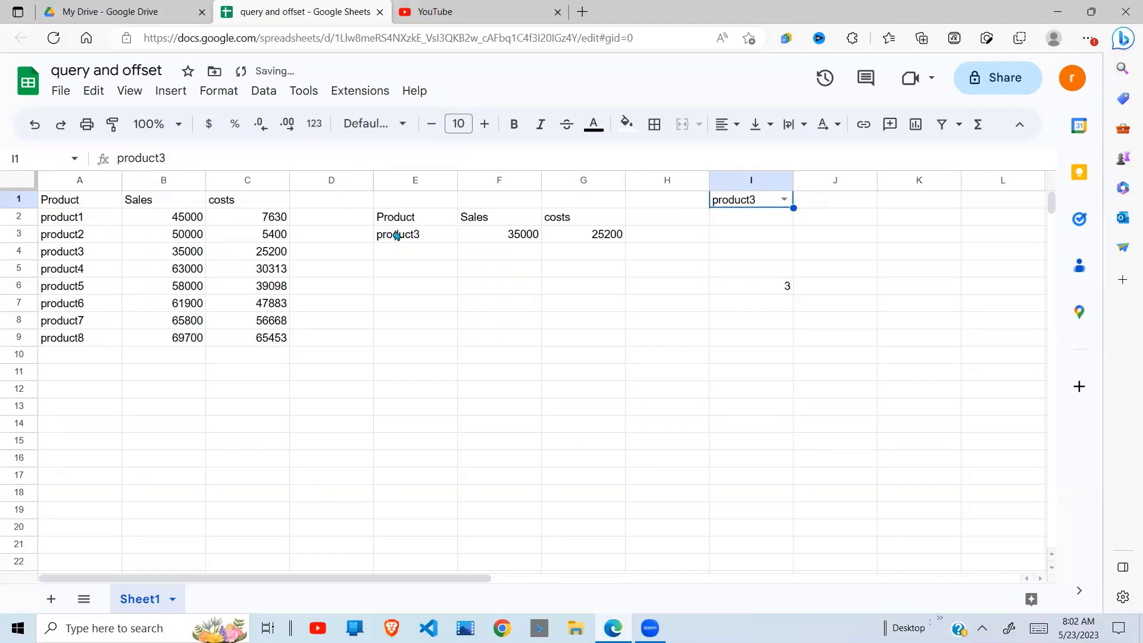
left_click(785, 200)
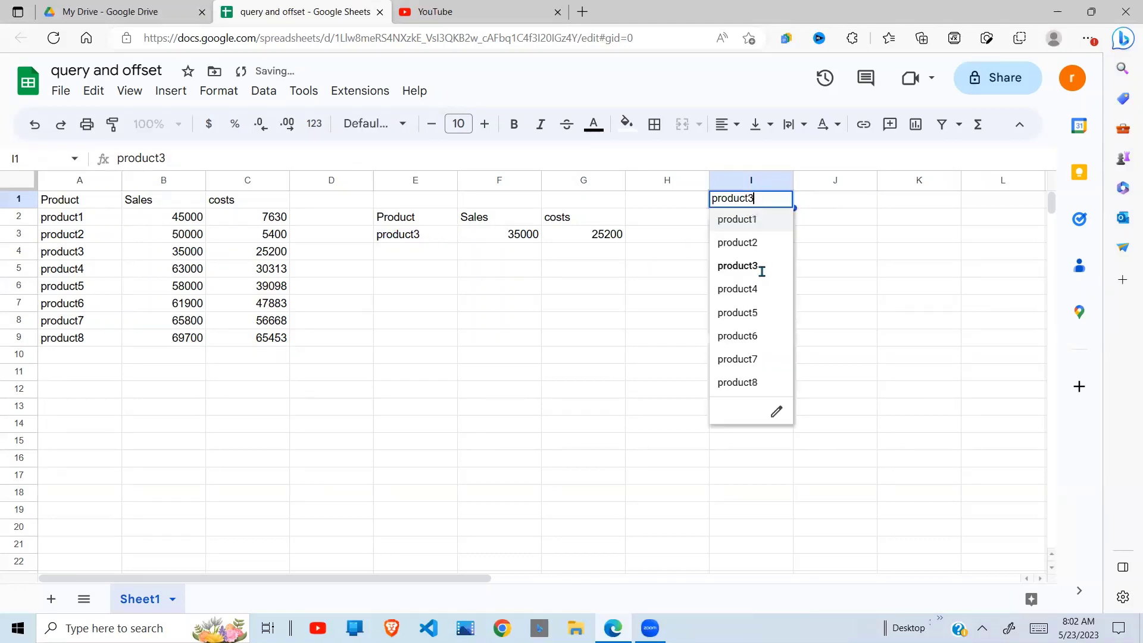
left_click(752, 313)
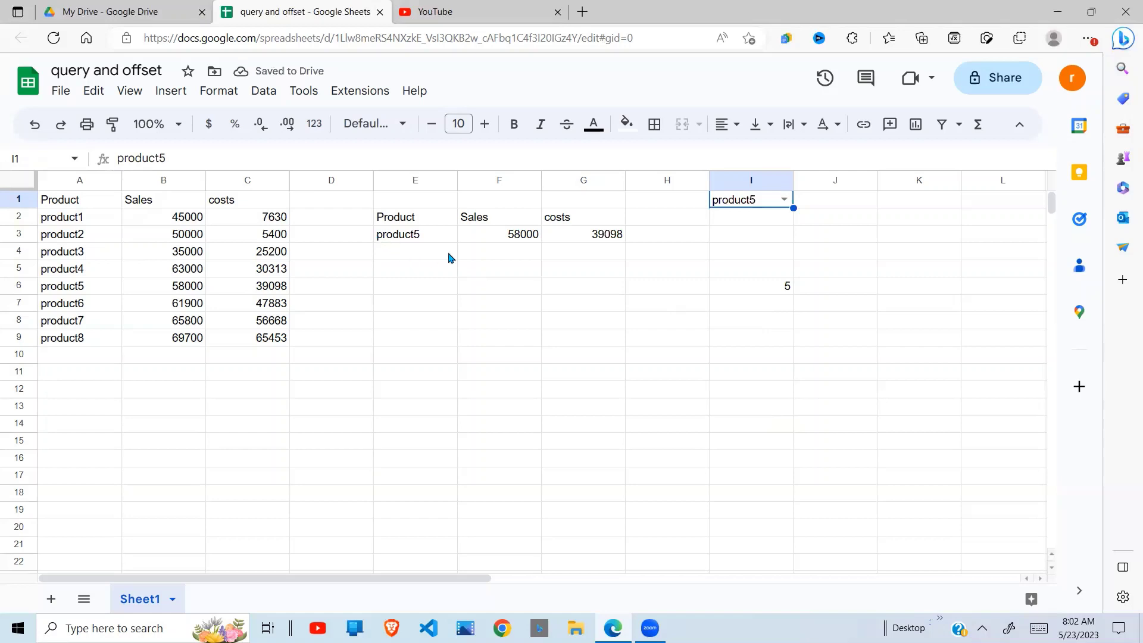
left_click(784, 199)
left_click(743, 367)
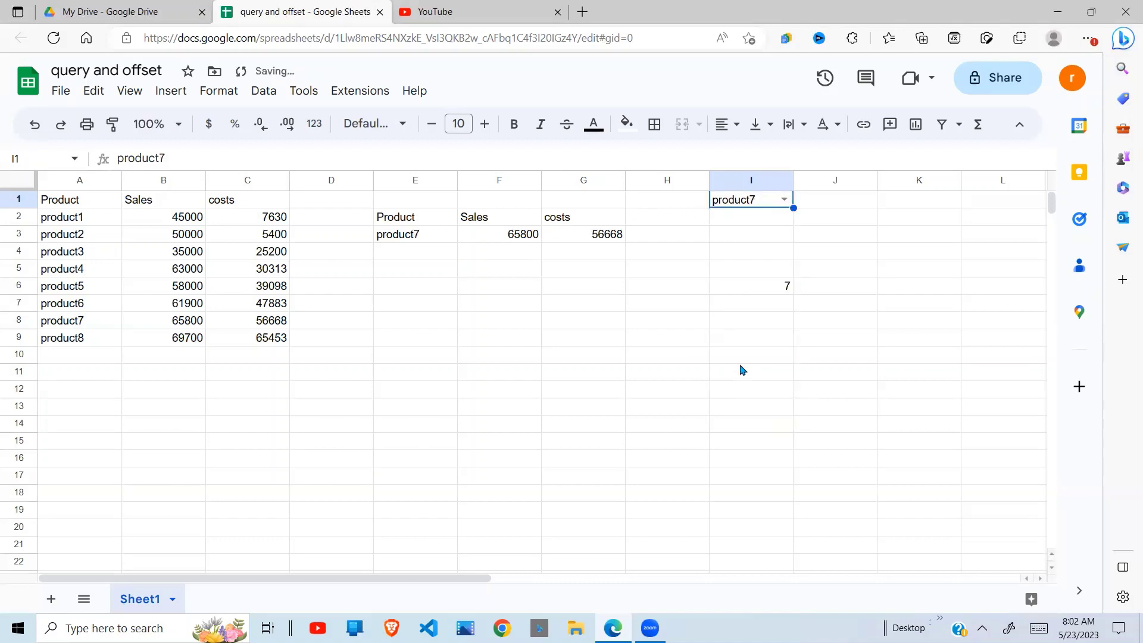